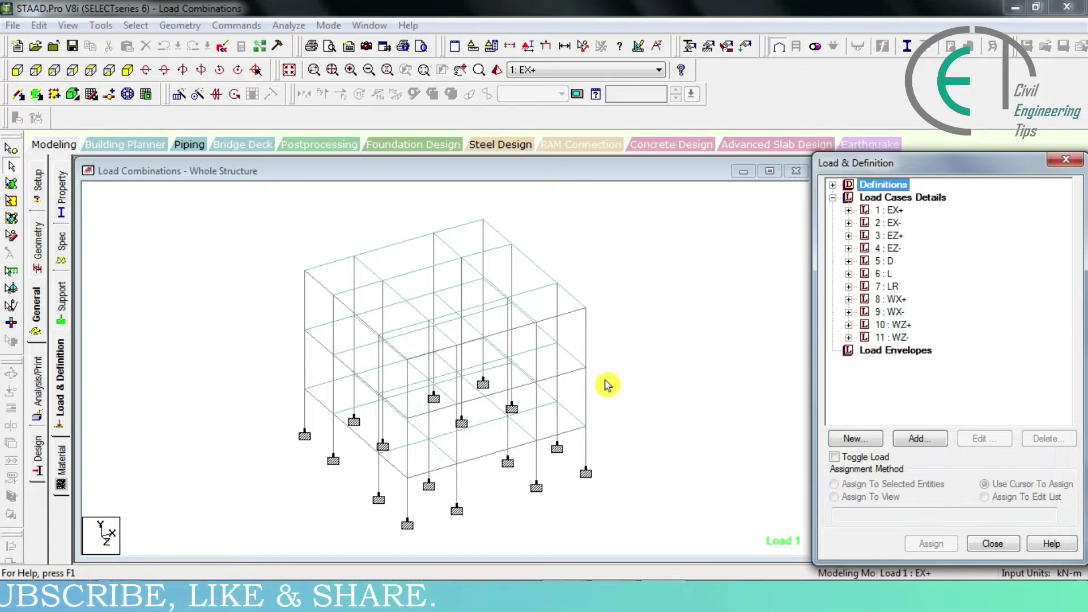
Step: Start a new load combination under the load cases and name it 1.4D
click(887, 200)
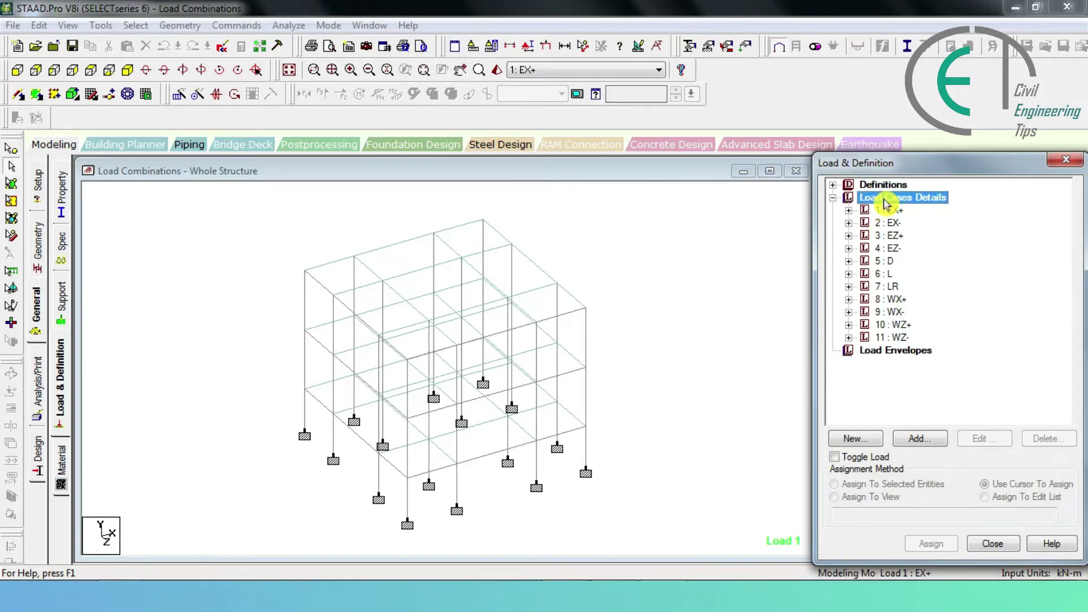
click(919, 439)
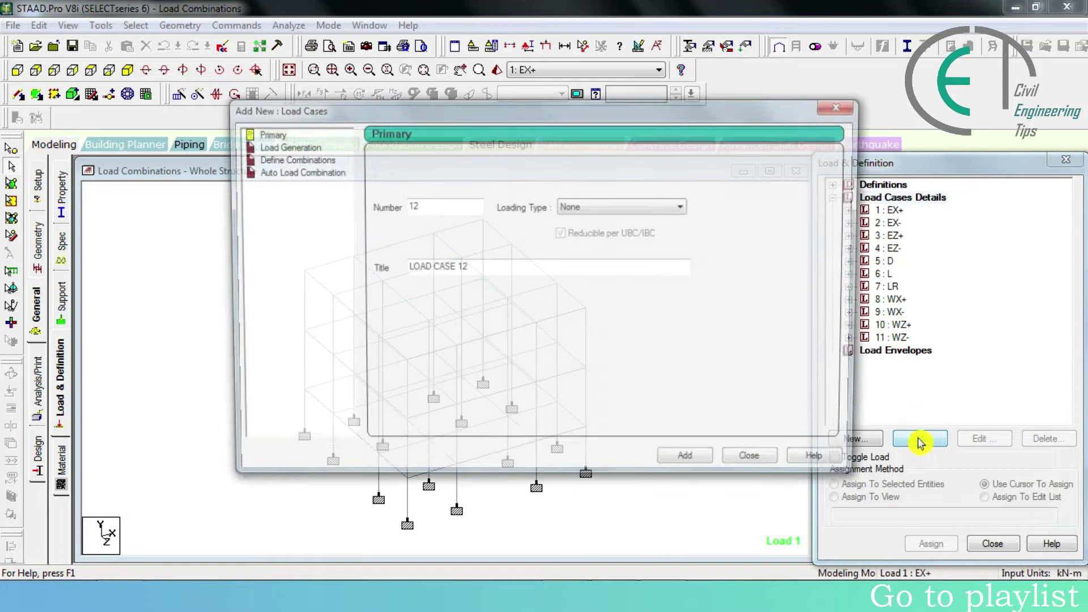
click(292, 162)
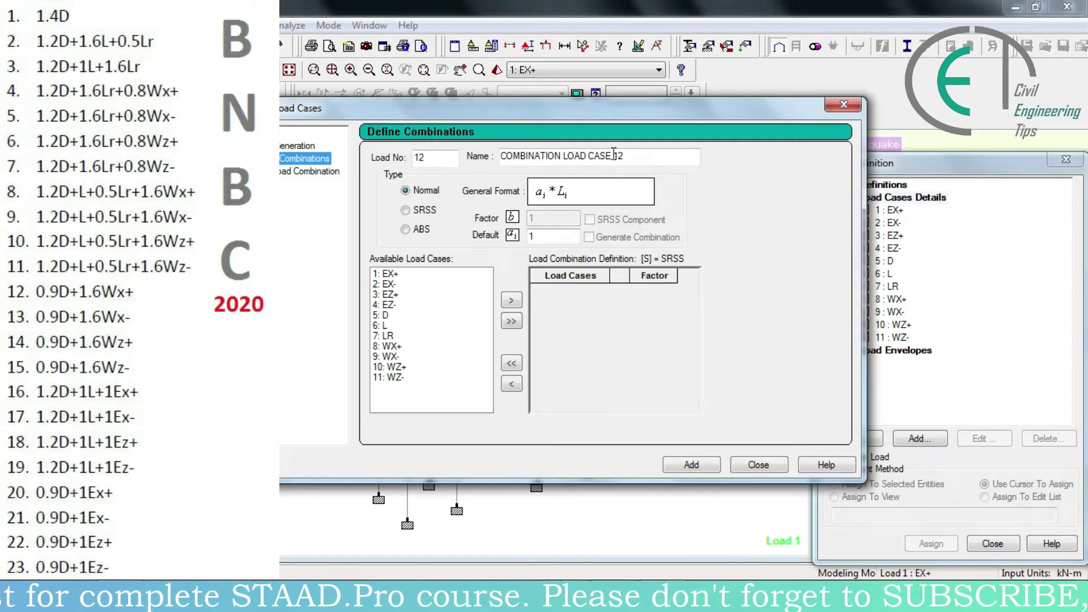
drag(624, 156, 501, 154)
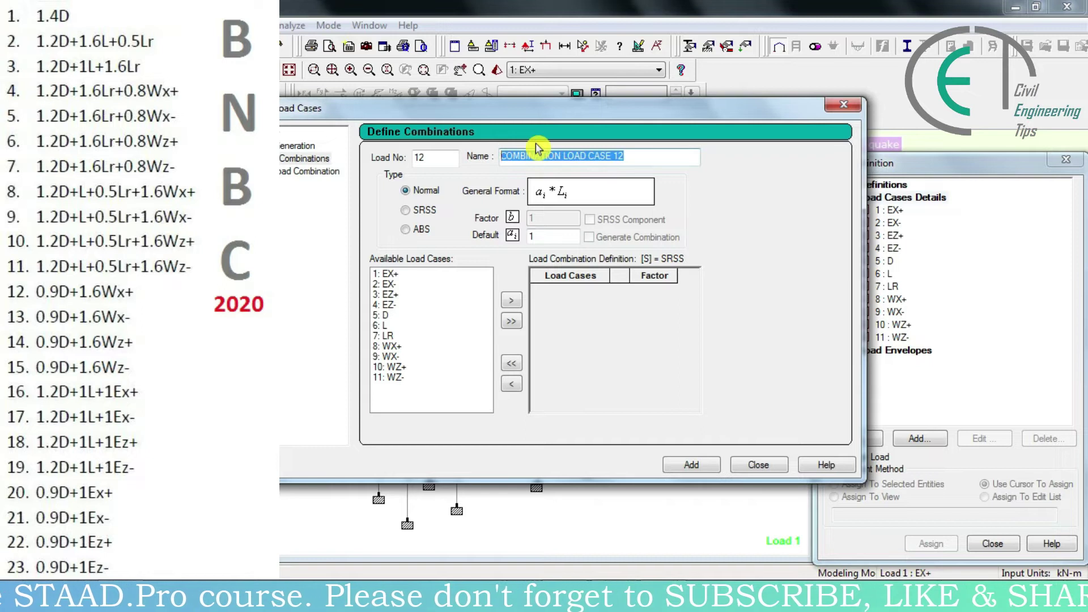
text(1.4D)
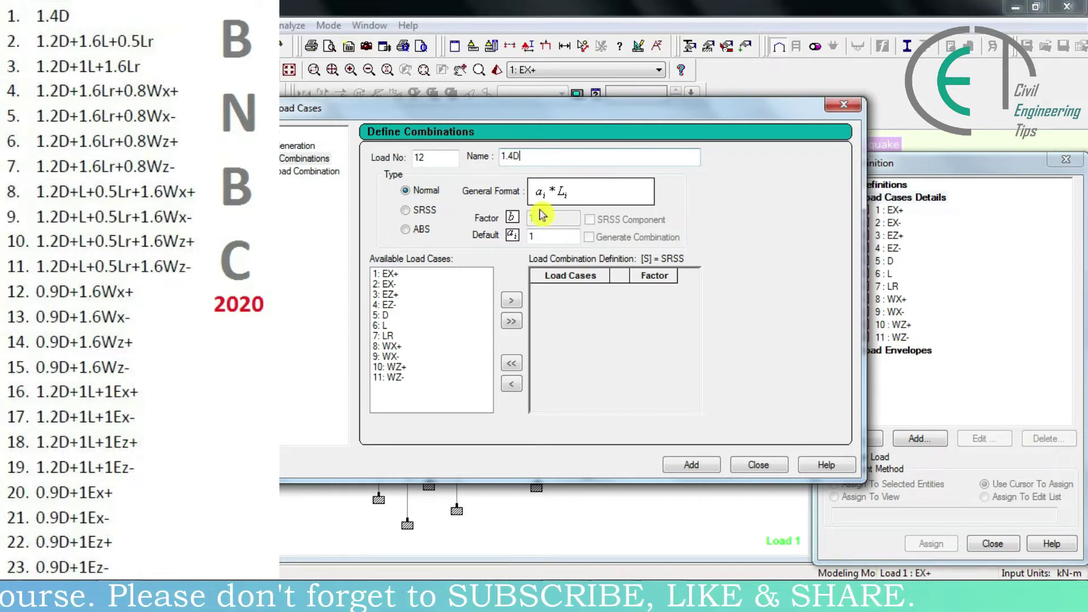
Step: Include load case D with a factor of 1.4, add the combination, and close the load case dialog
click(543, 234)
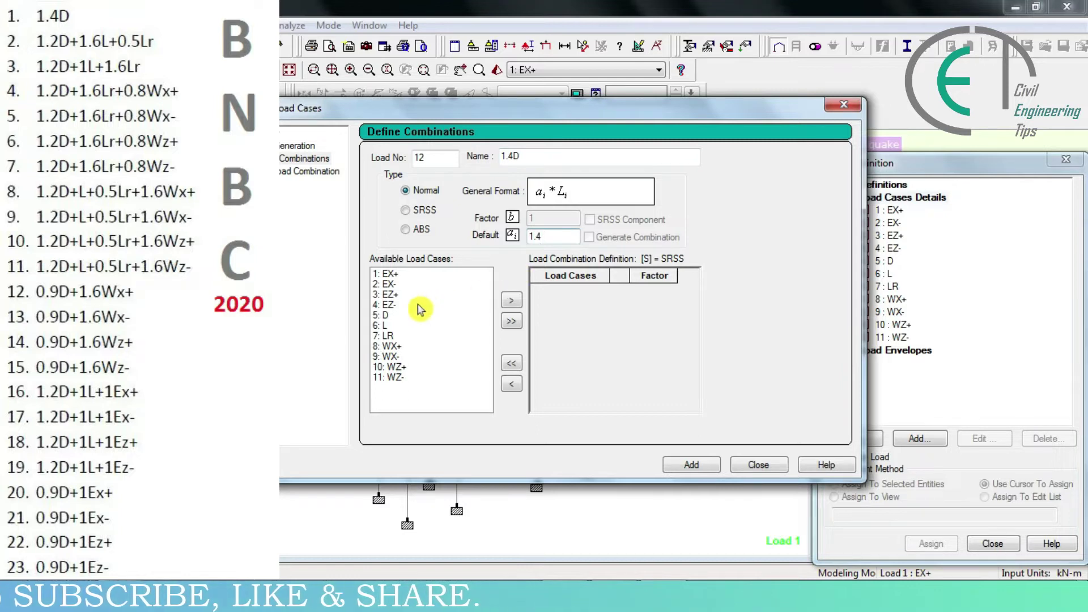
click(385, 315)
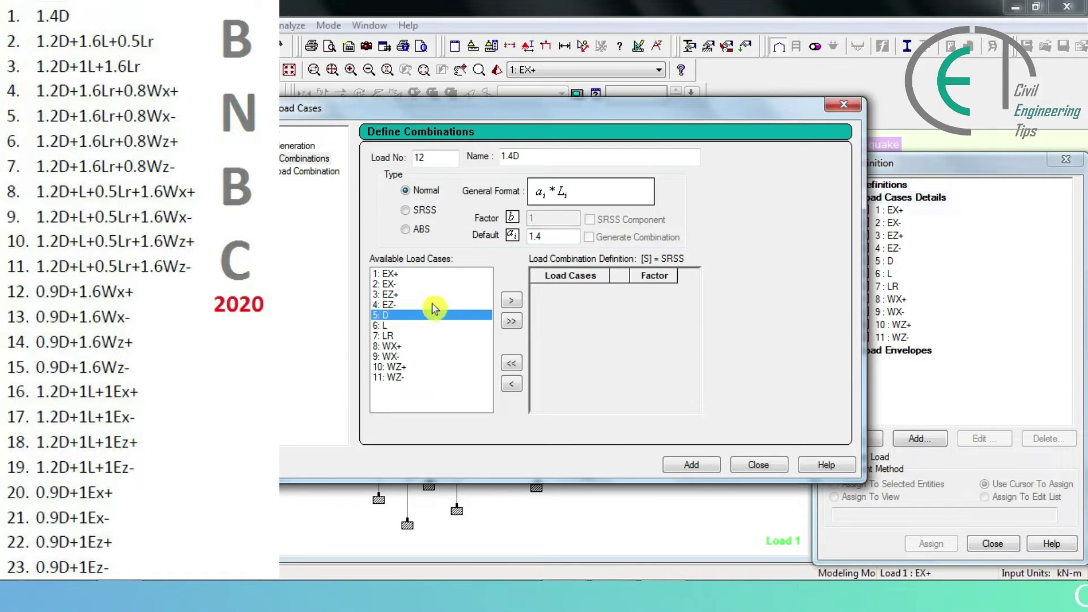
click(512, 304)
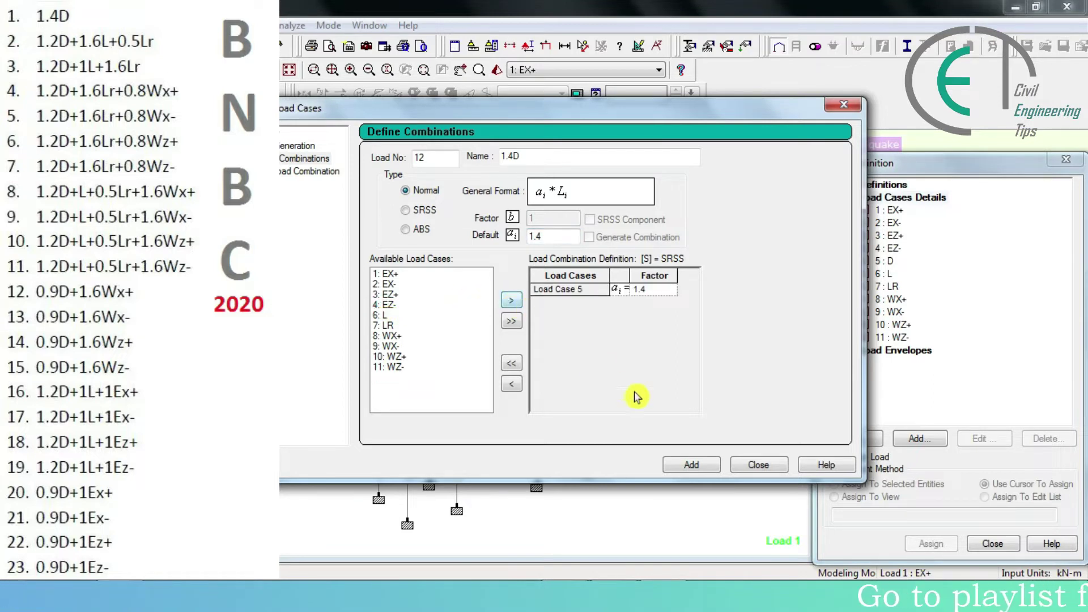
click(690, 467)
click(759, 464)
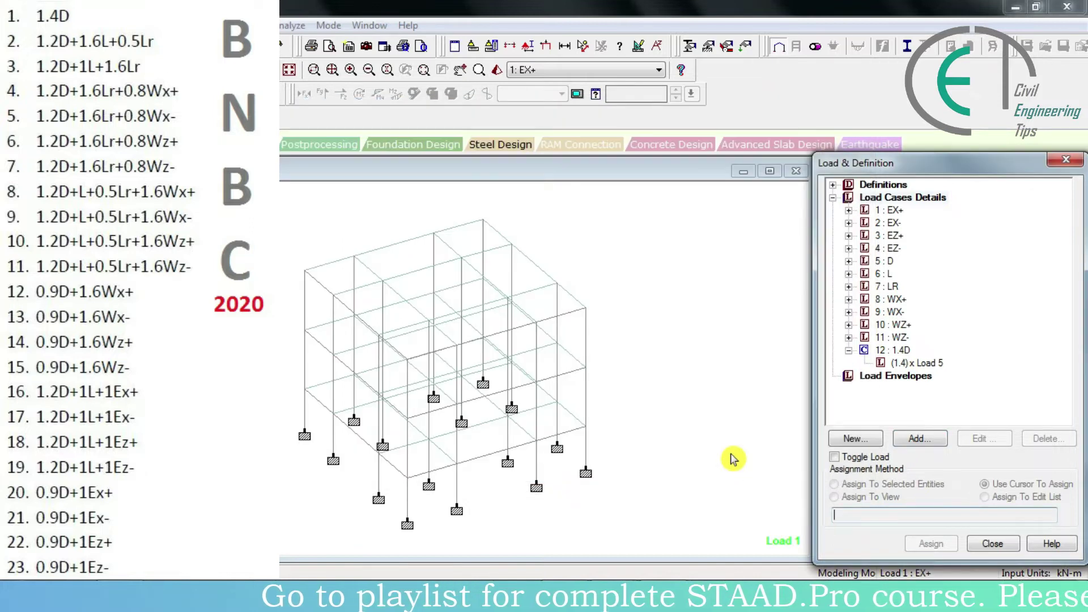
Step: Start another load combination, number 13, and name it 1.2D+1.6L+0.5Lr
click(907, 199)
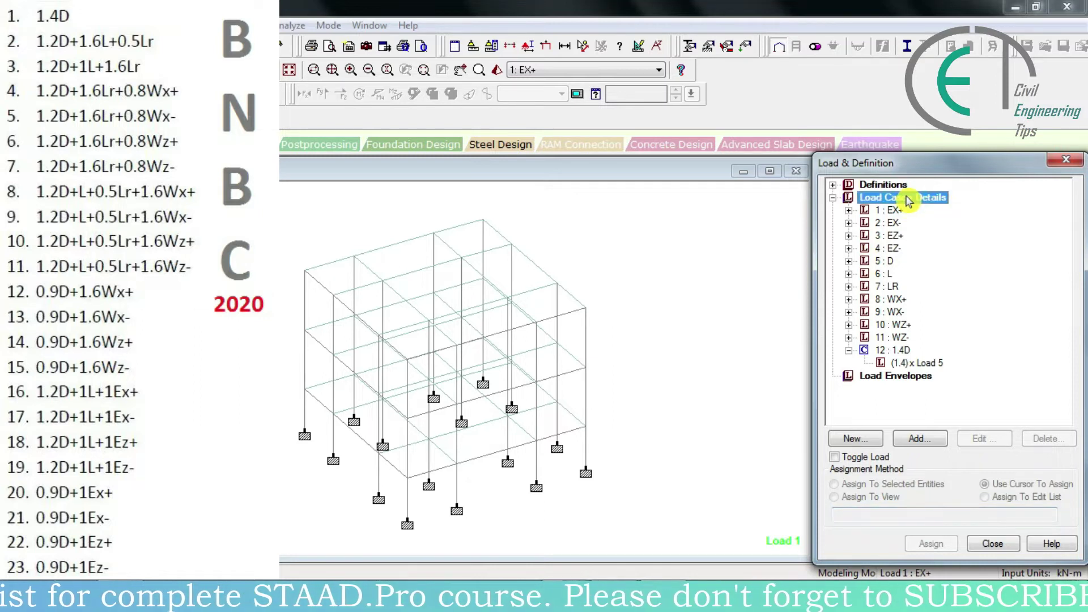
click(930, 438)
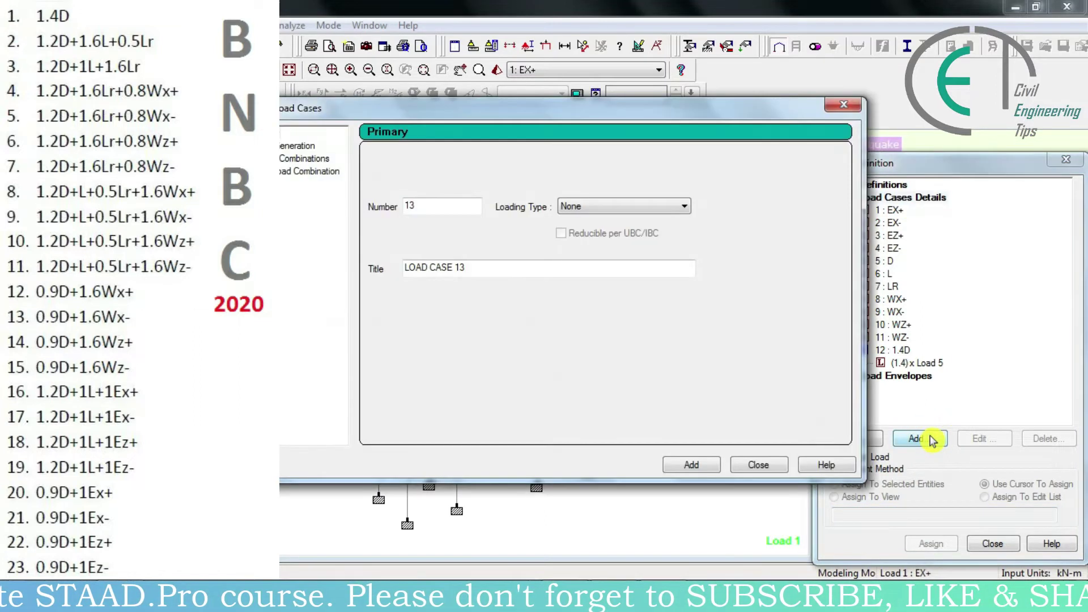
click(295, 159)
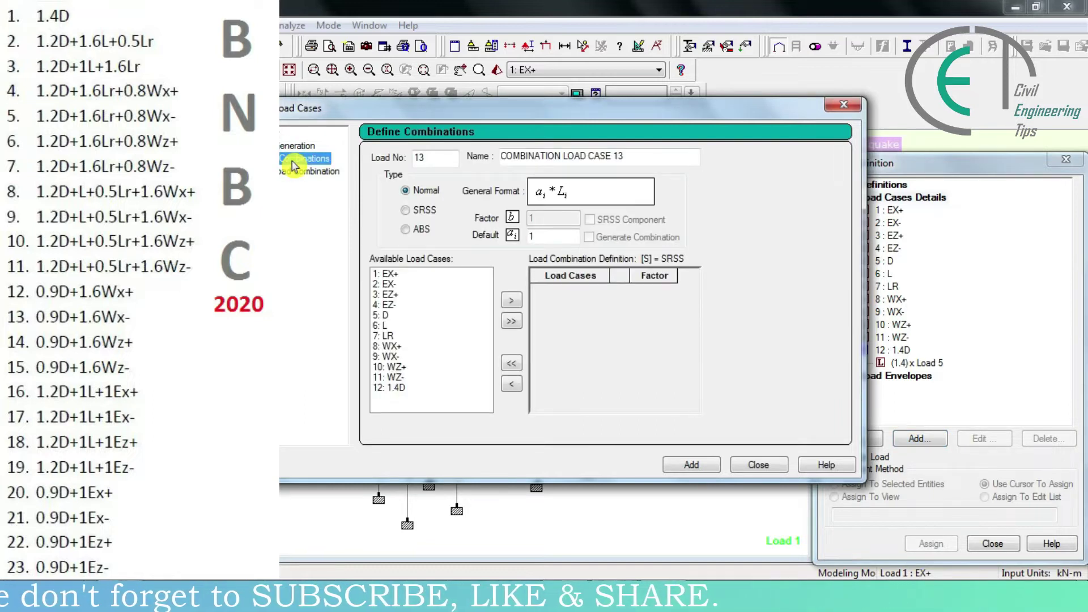
double_click(639, 155)
drag(639, 154, 486, 151)
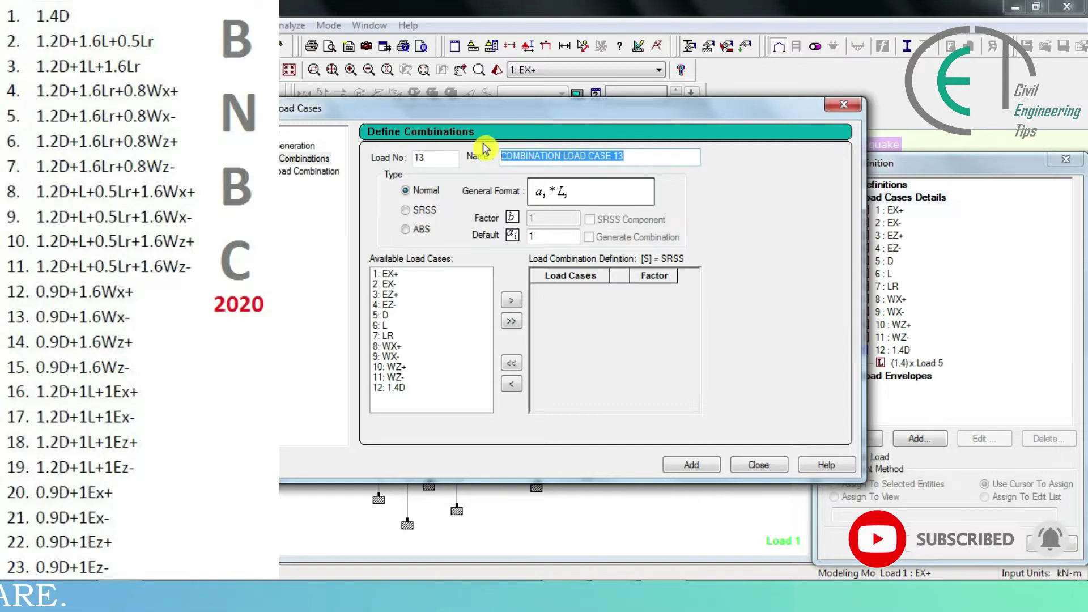
text(1.2D+1.6L+0.5Lr)
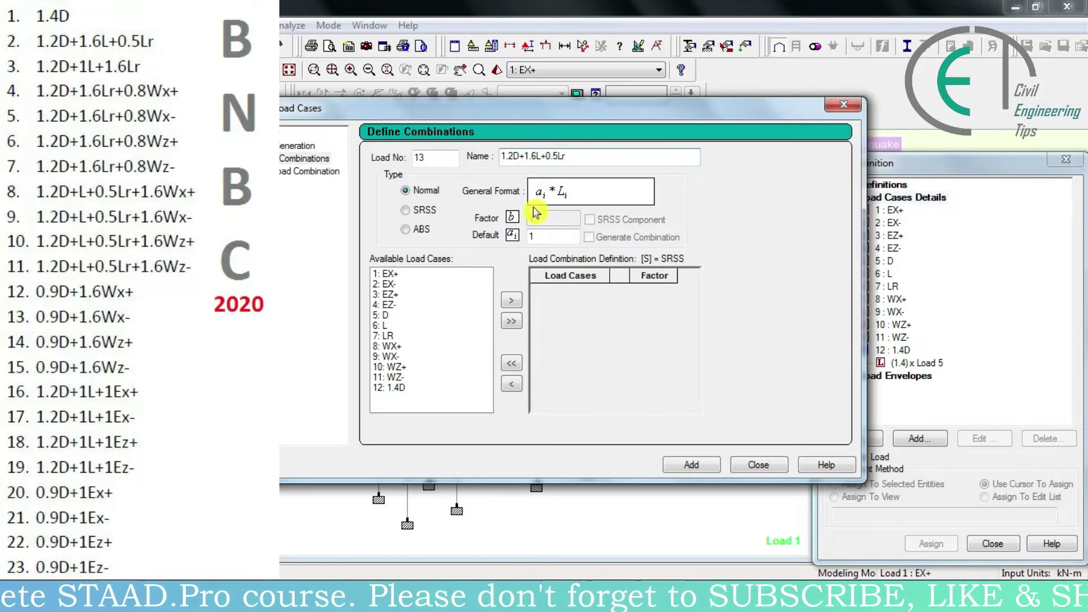
Step: Include load case D with a factor of 1.2 and load case L with a factor of 1.6 in combination 13
click(536, 235)
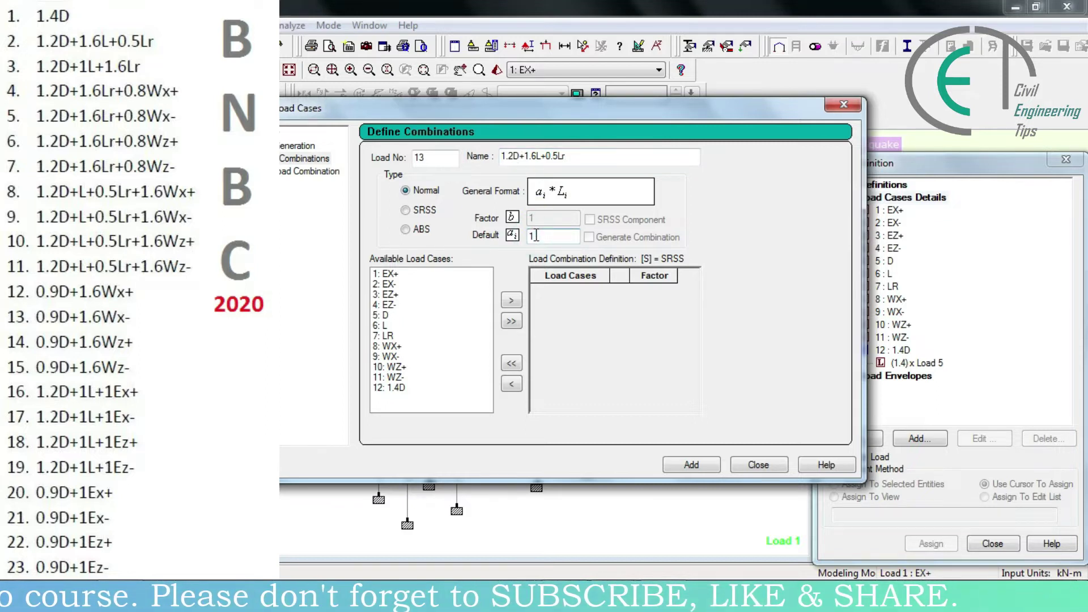
text(.2)
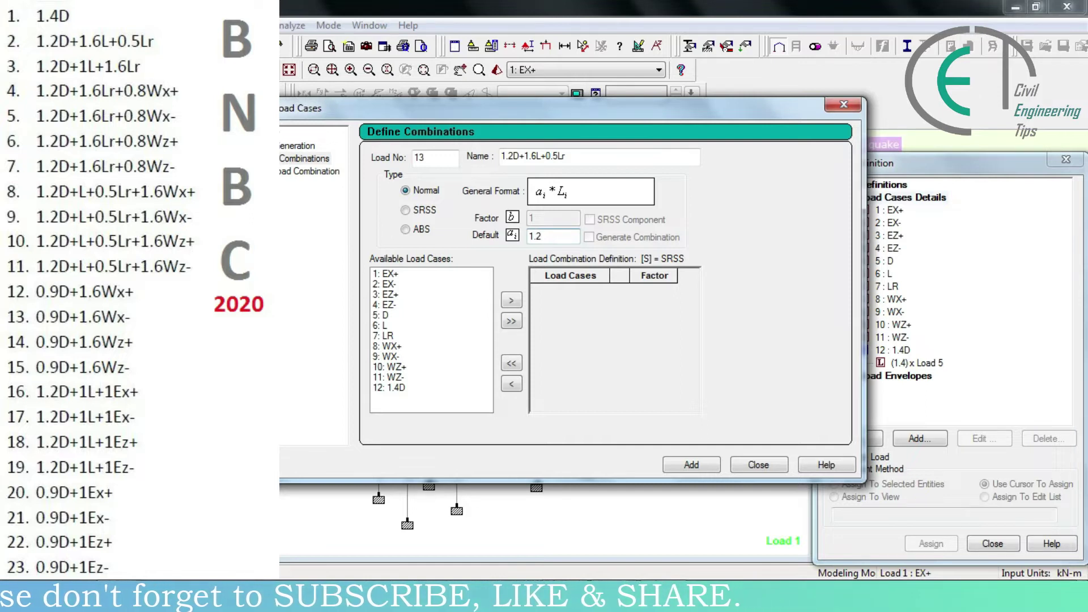
click(383, 316)
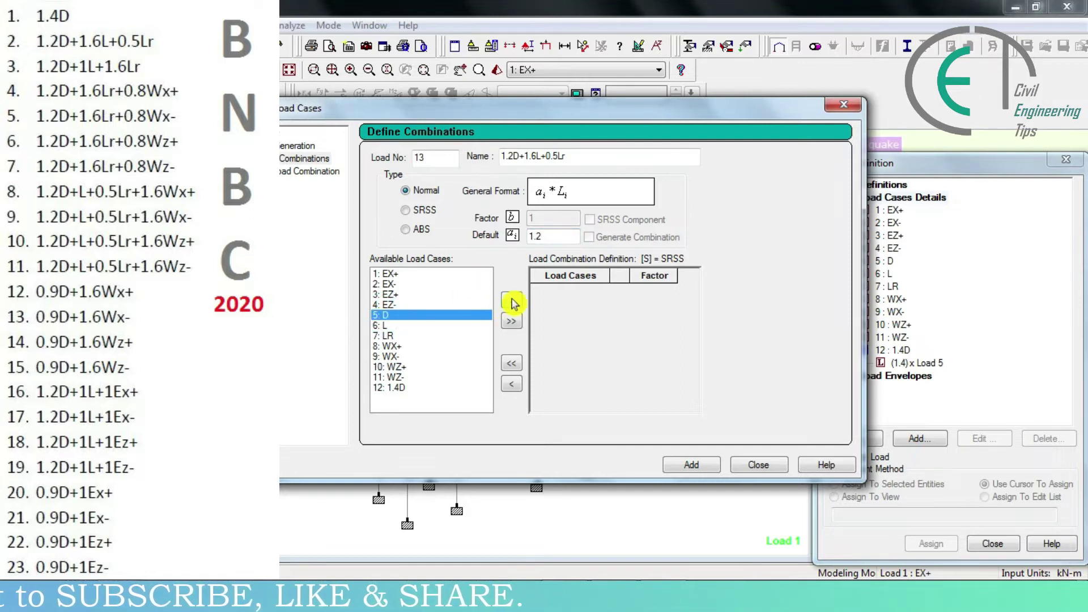
click(511, 301)
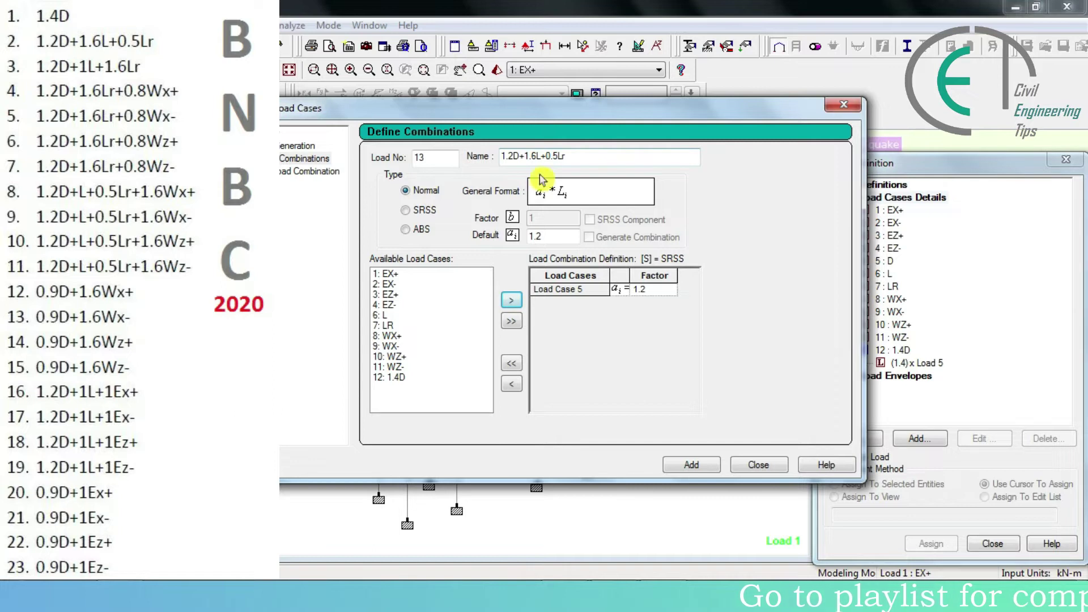
click(549, 237)
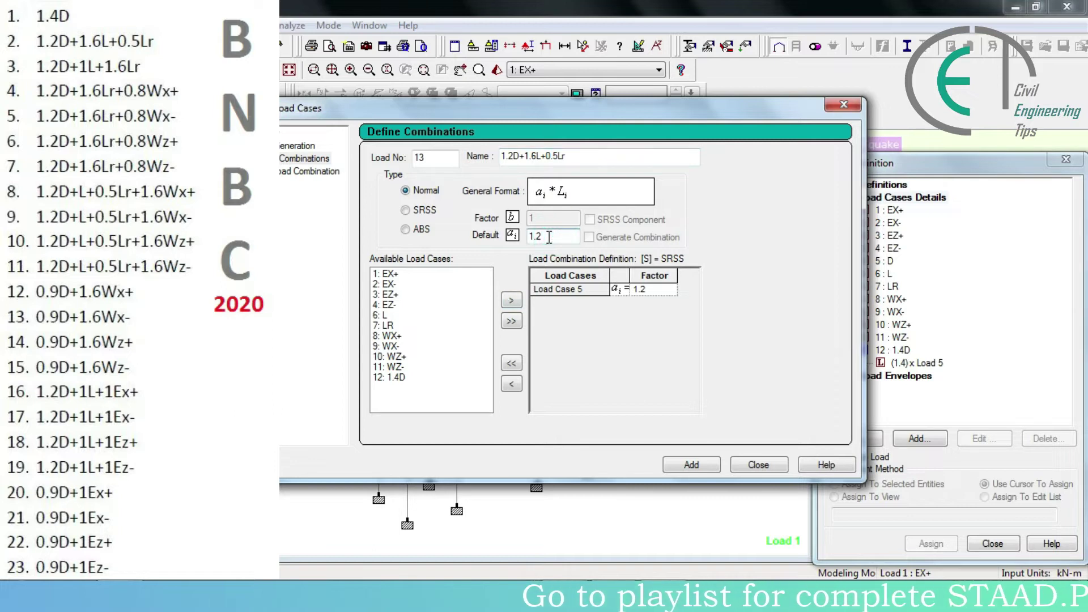
key(BackSpace)
text(6)
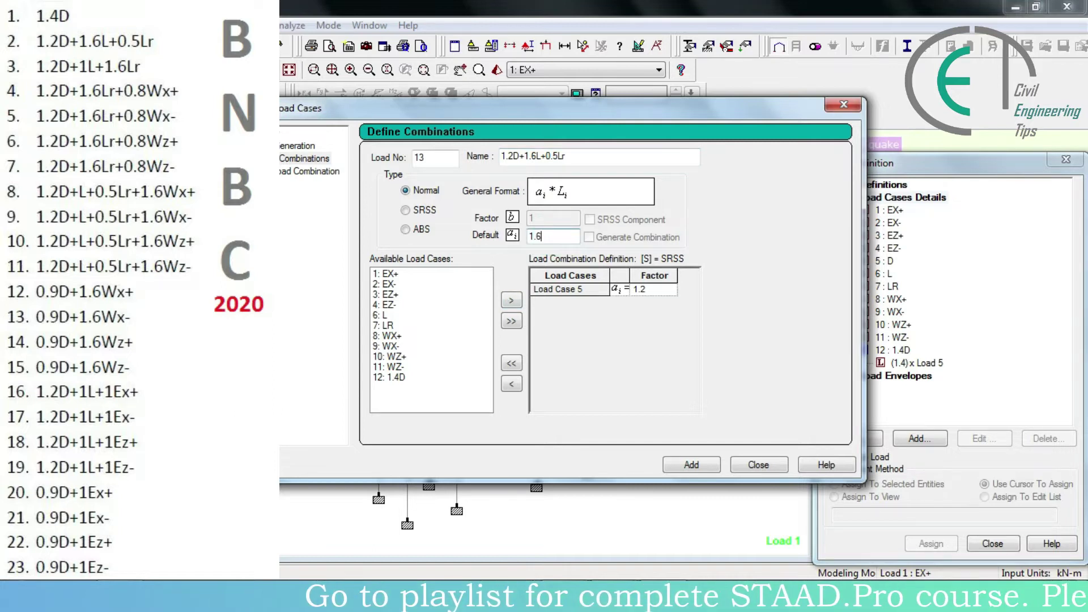
click(384, 315)
click(511, 300)
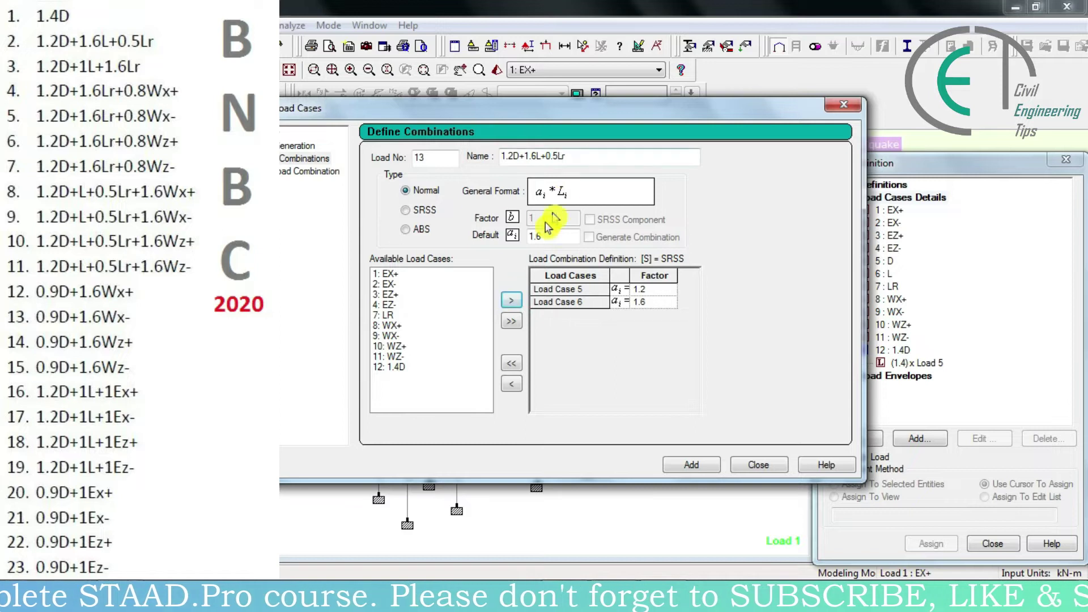
Step: Include load case LR with a factor of 0.5 and add combination 13 to the model
double_click(535, 235)
text(0.5)
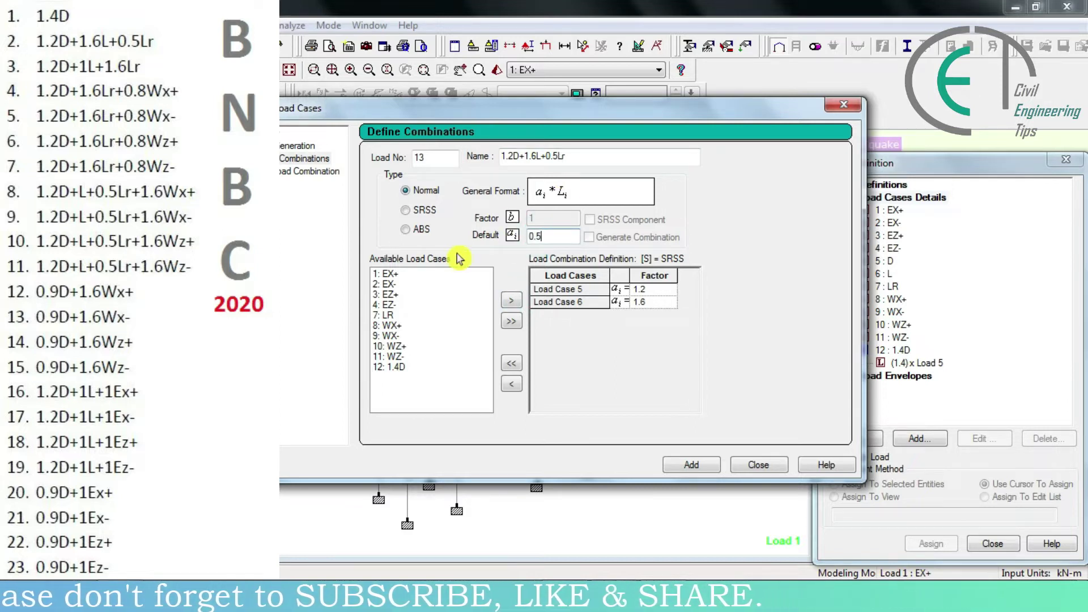
click(387, 315)
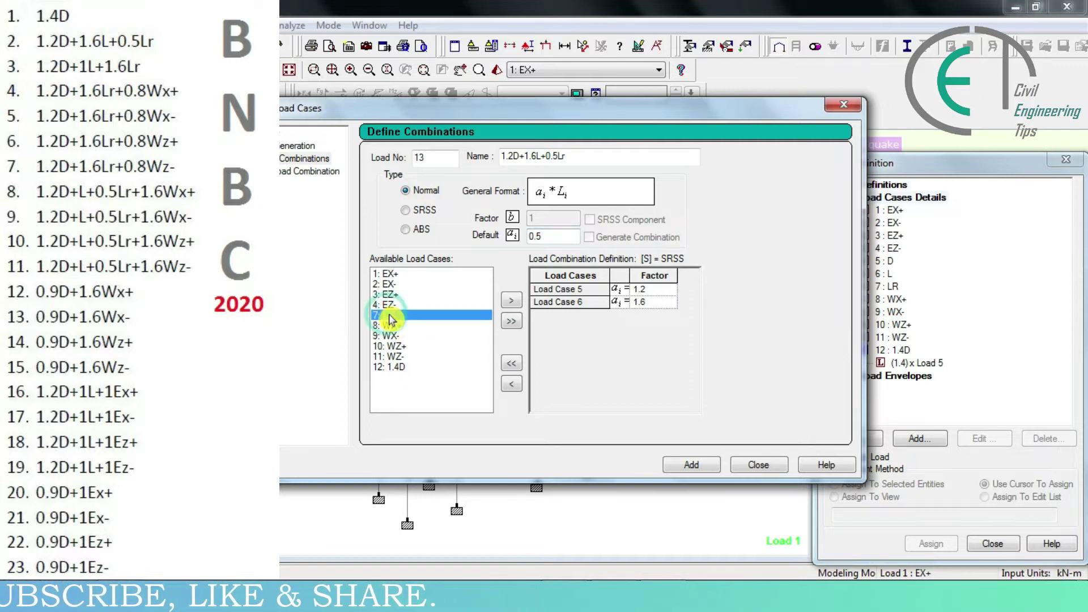
click(511, 300)
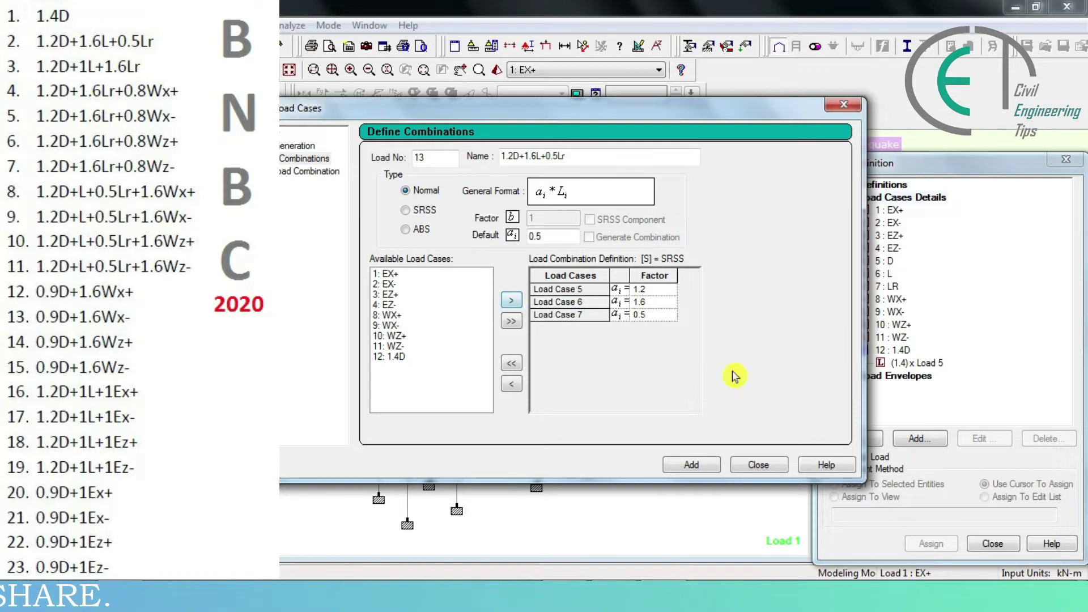
click(692, 466)
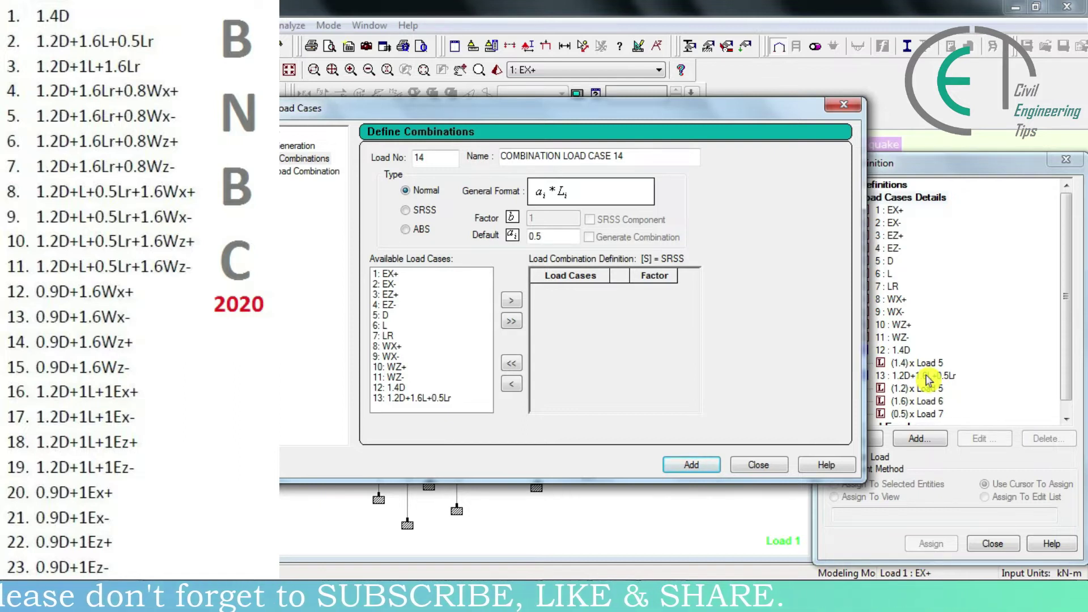
Step: Name combination 14 as 1.2D+1L+1.6Lr, accepting the auto save of the file
drag(501, 157, 652, 157)
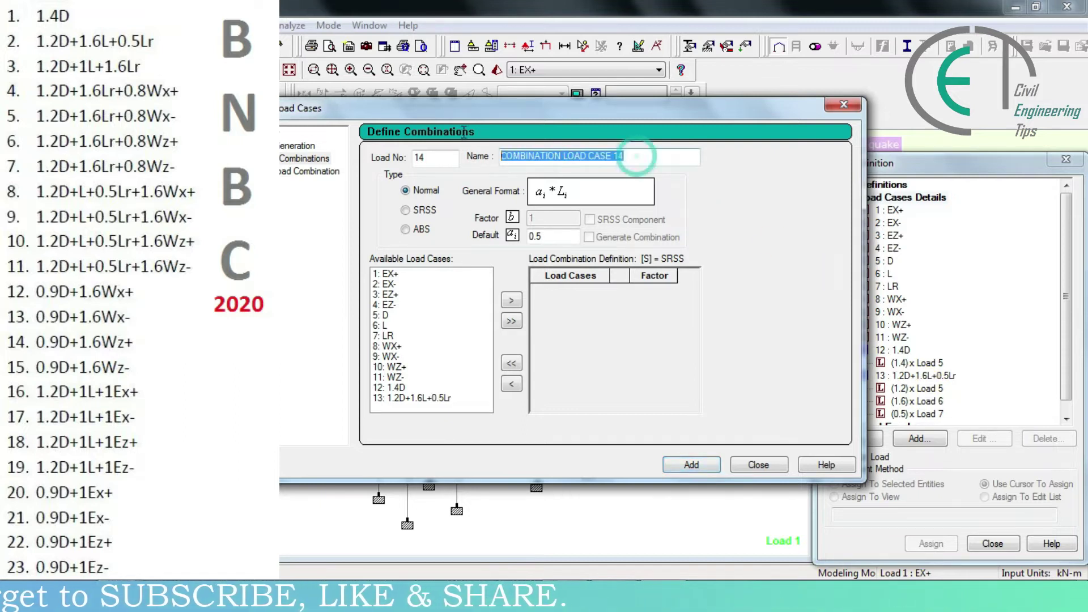
text(1.2D+1L+1.6)
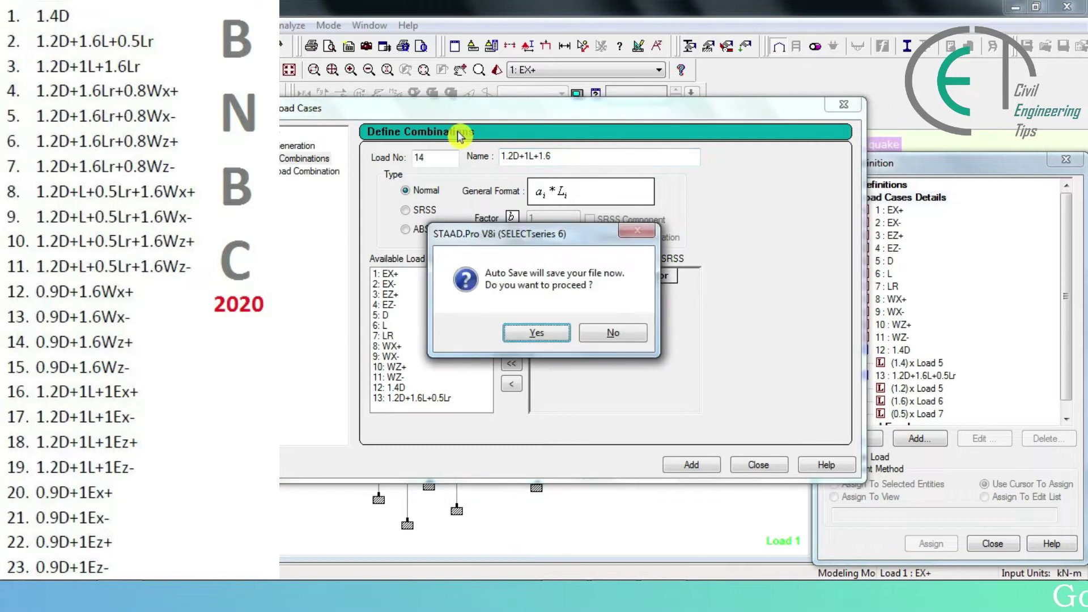
click(536, 333)
text(Lr)
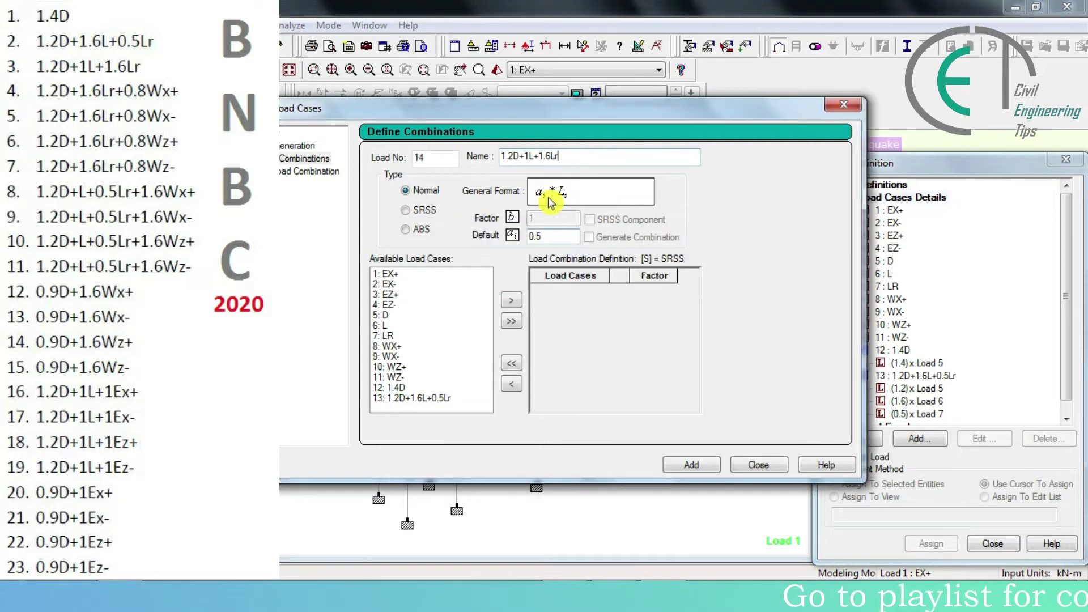
Step: Include load case D with a factor of 1.2 and load case L with a factor of 1 in combination 14
drag(544, 236, 524, 238)
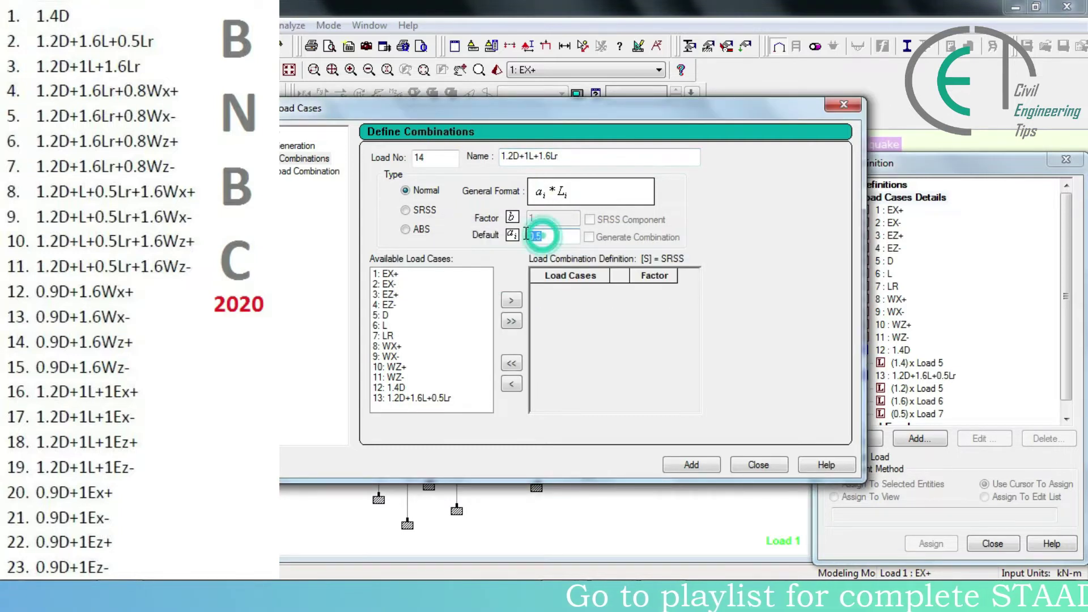
text(1.2)
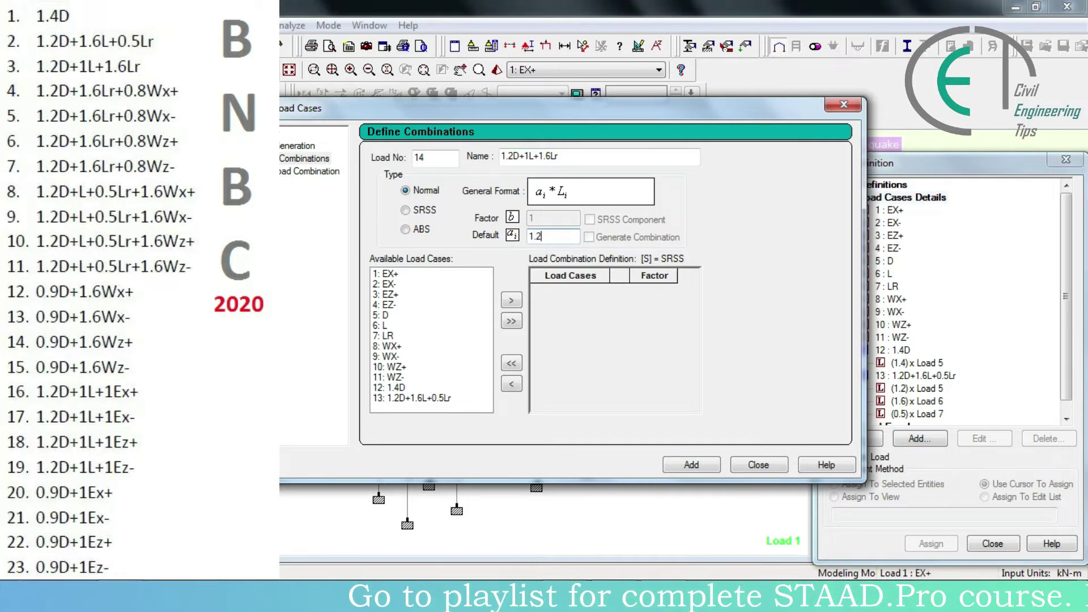
click(393, 316)
click(510, 300)
drag(567, 236, 521, 244)
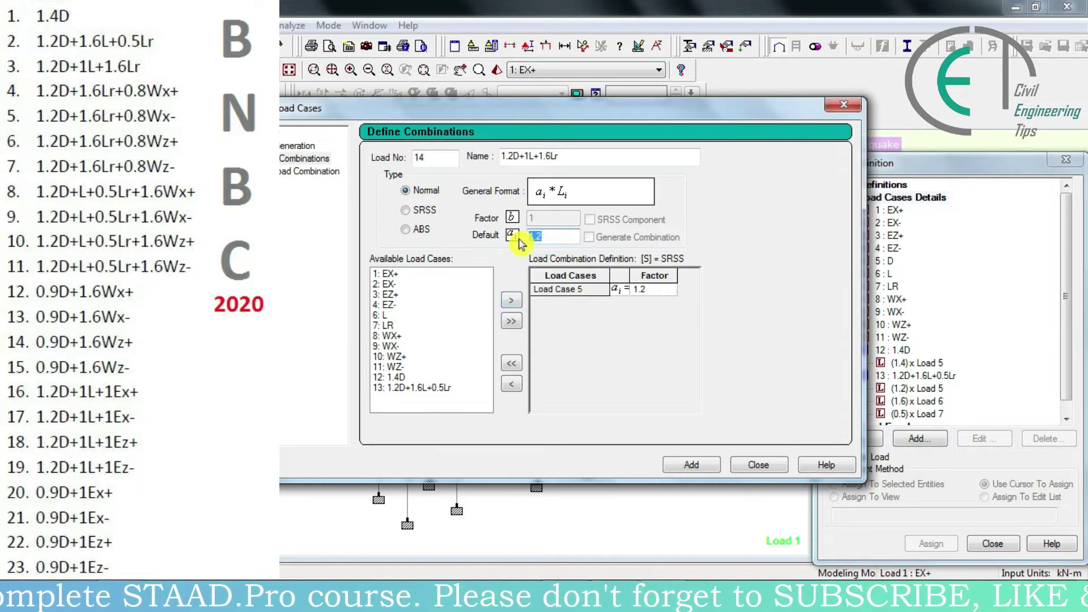
click(387, 321)
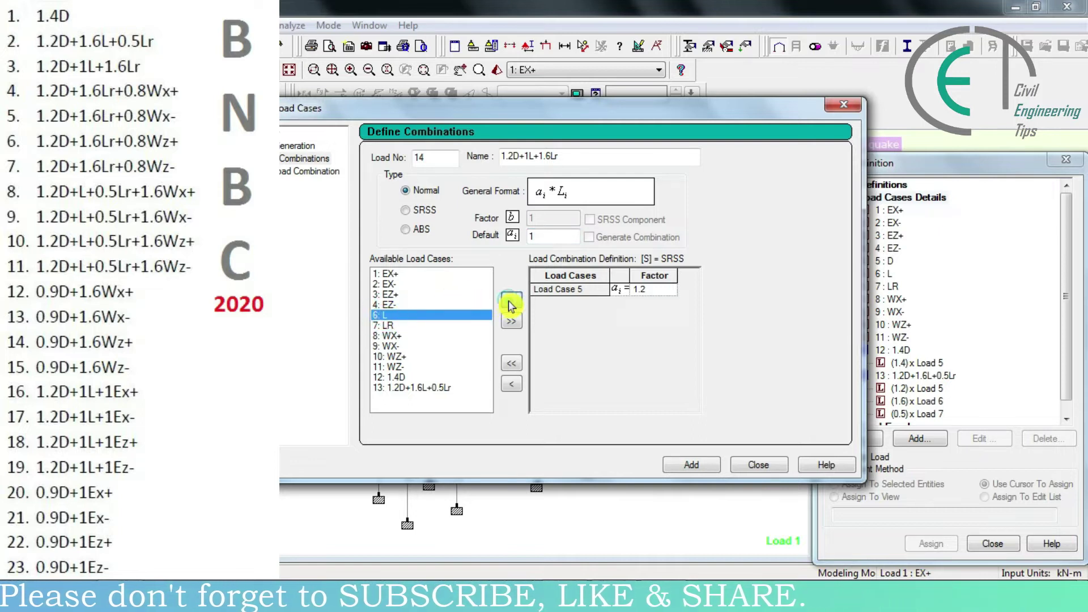
click(511, 300)
Step: Include load case LR with a factor of 1.6 and add combination 14 to the model
click(549, 237)
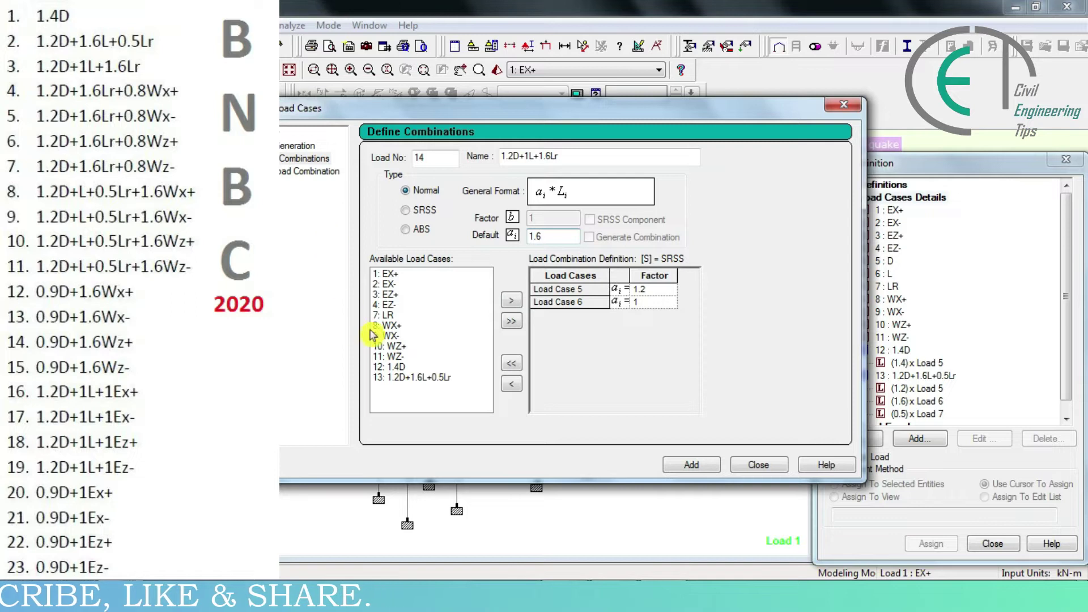
click(390, 315)
click(511, 300)
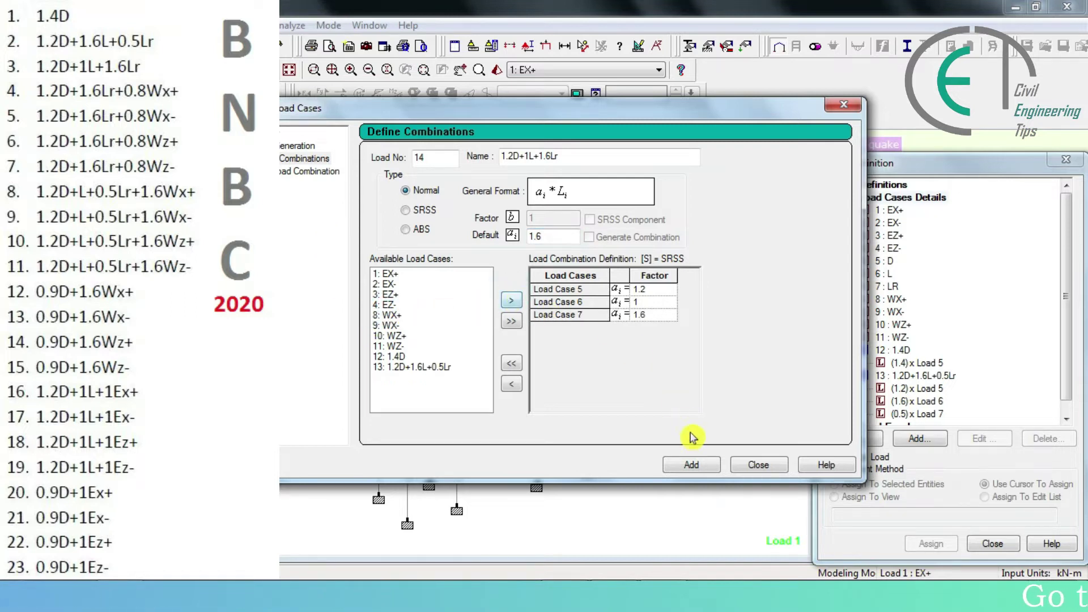
click(692, 465)
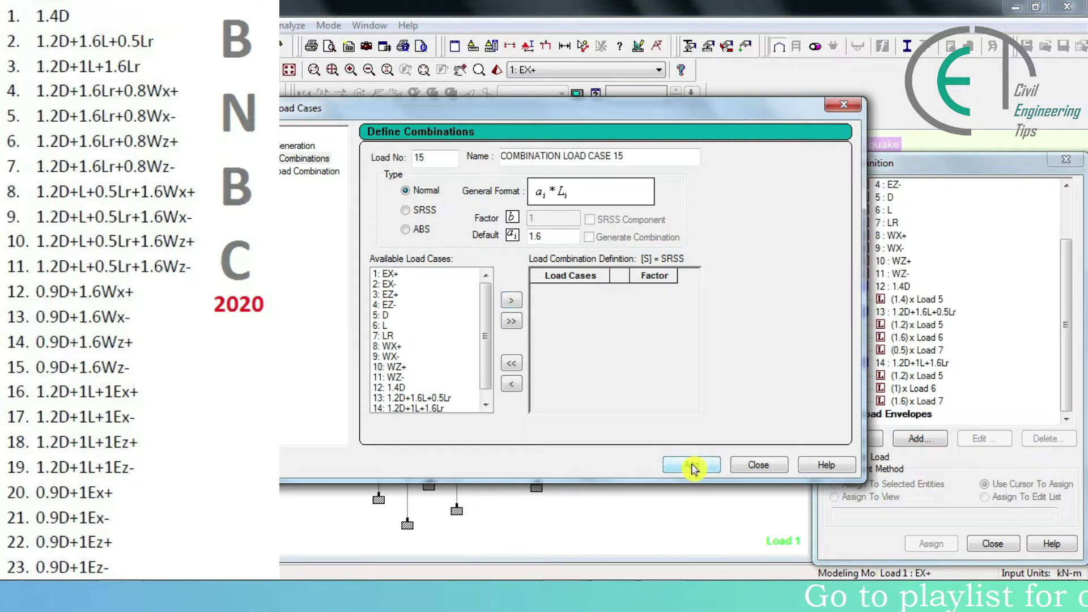
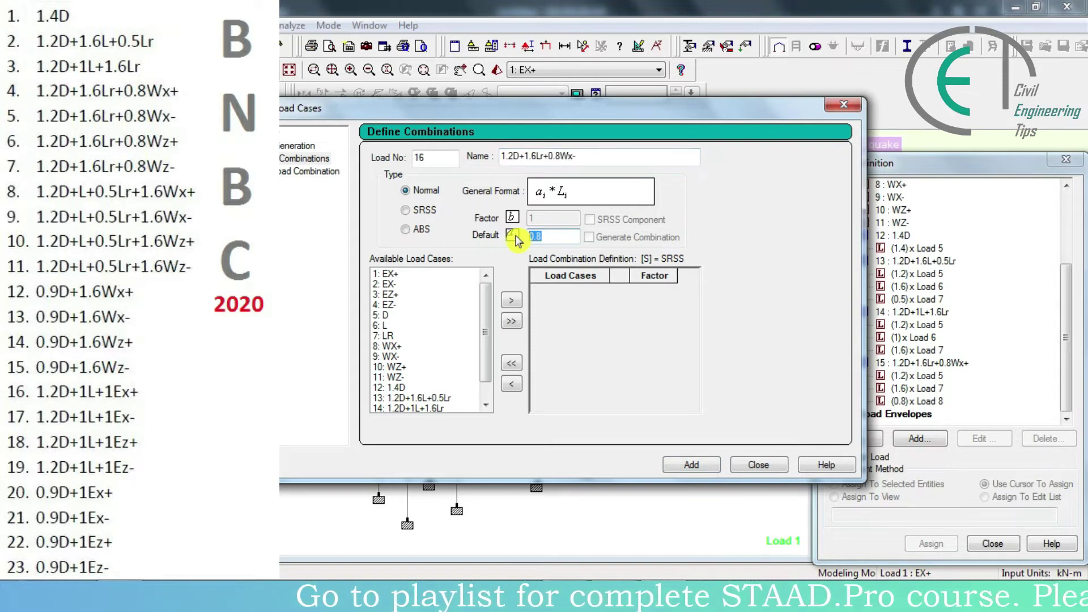
Step: Include load cases D at 1.2, LR at 1.6 and WX- at 0.8, and add combination 16 to the model
click(379, 315)
click(511, 300)
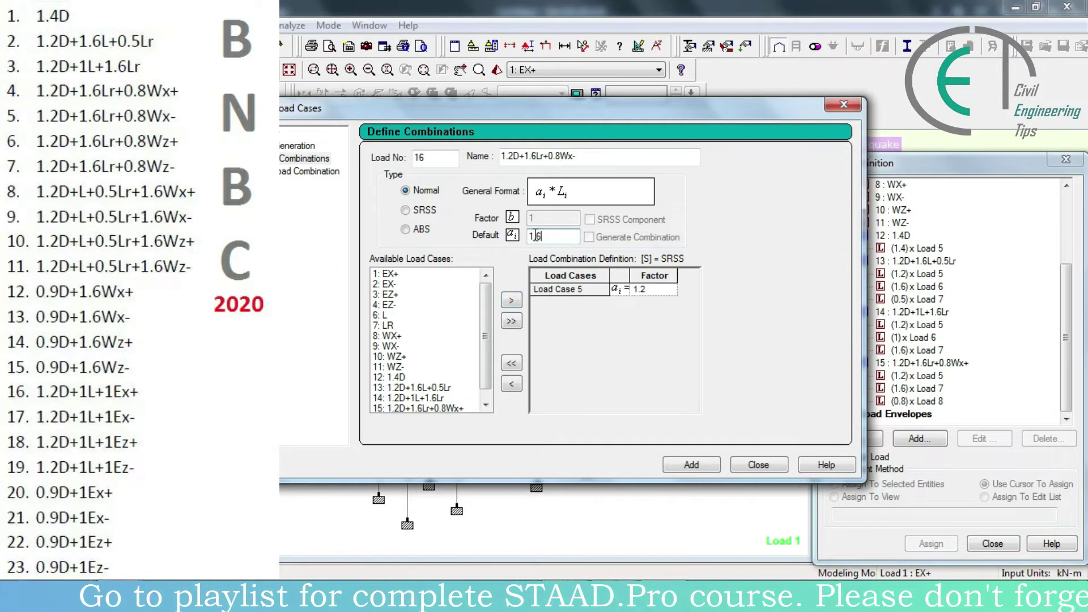
click(512, 301)
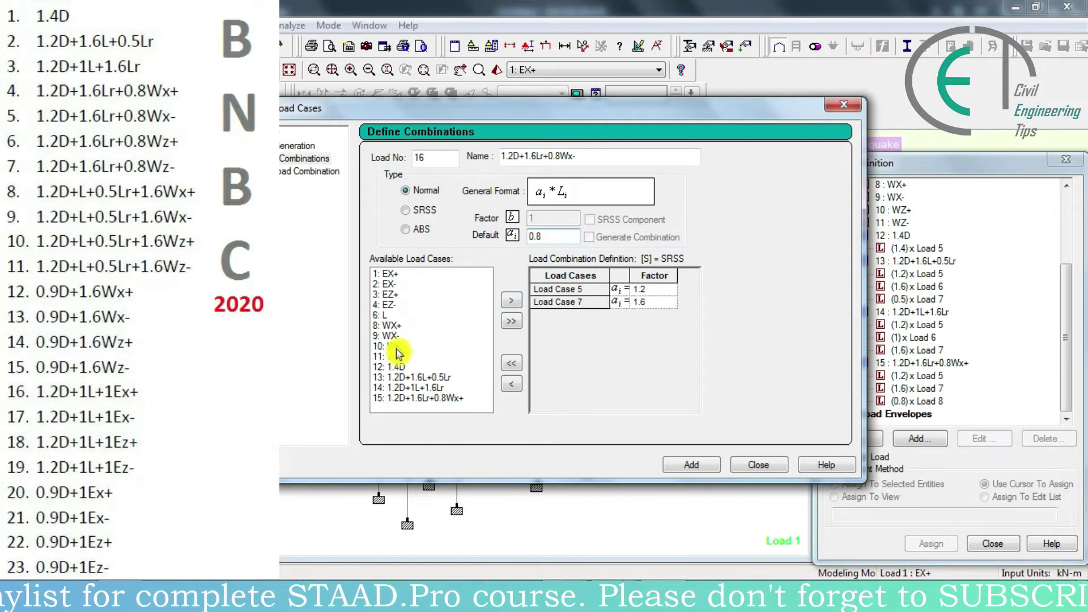
click(511, 300)
click(691, 464)
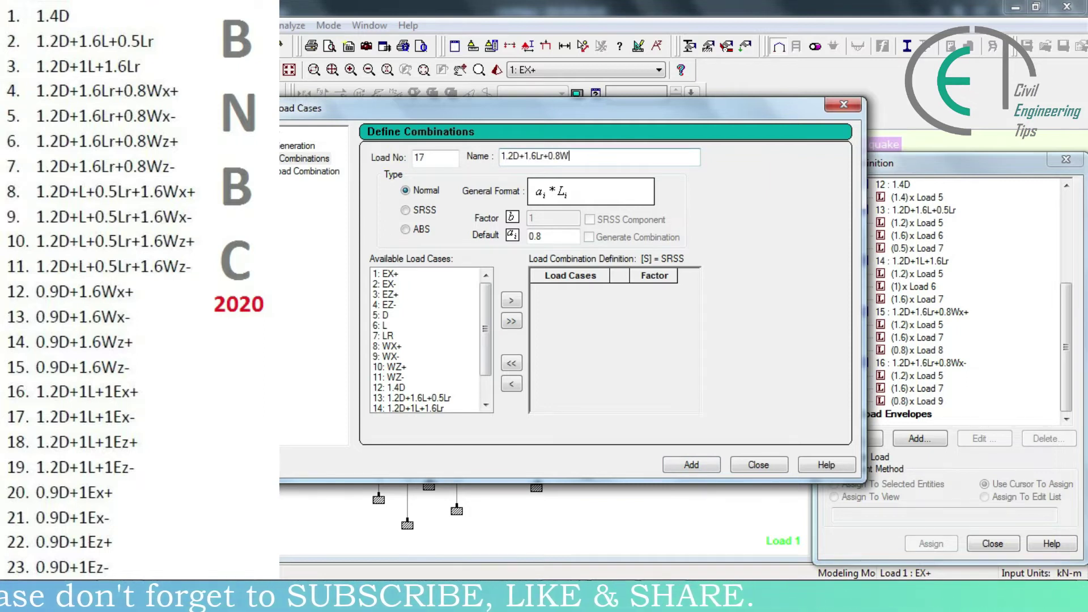
Step: Define combination 17 as 1.2D+1.6Lr+0.8Wz+ with load cases D at 1.2, LR at 1.6 and WZ+ at 0.8, and add it
click(511, 300)
click(512, 299)
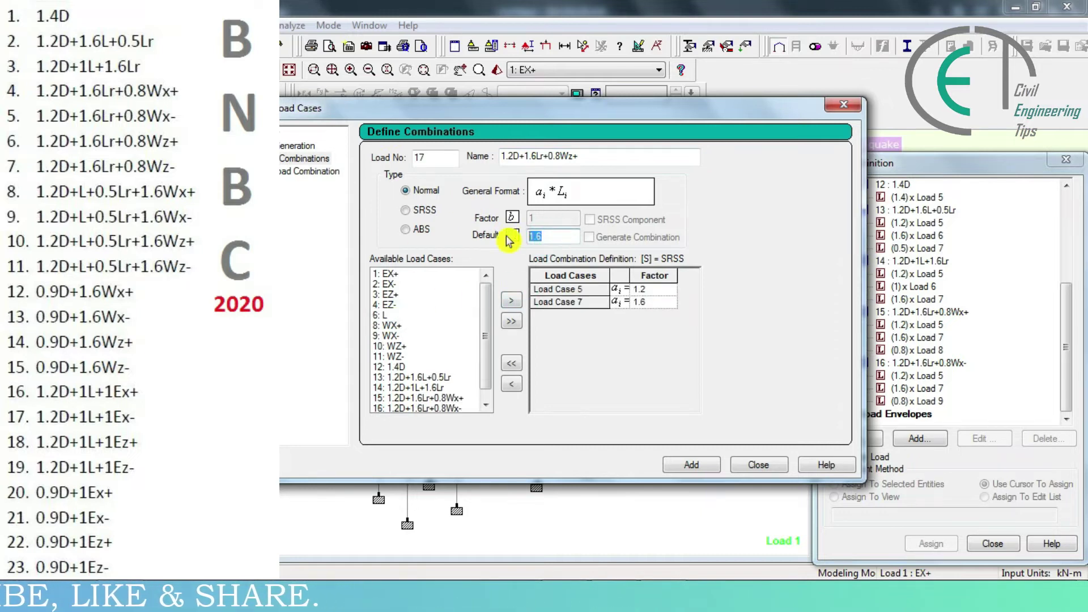
click(511, 300)
click(694, 466)
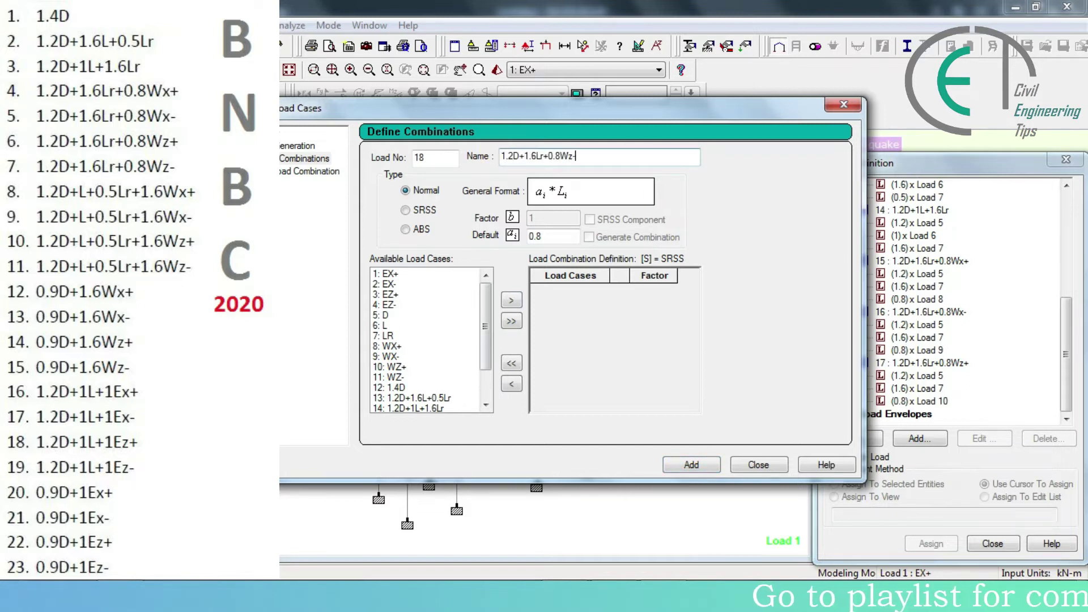
Step: Include load case D with a factor of 1.2 and LR with 1.6 in combination 18, 1.2D+1.6Lr+0.8Wz-
click(512, 300)
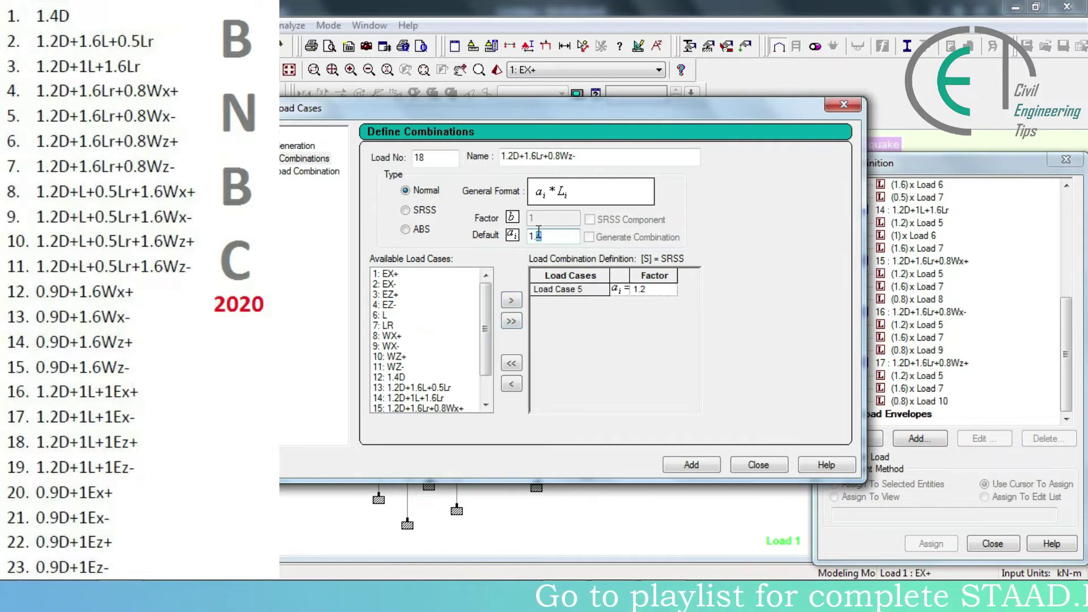
click(388, 325)
click(511, 300)
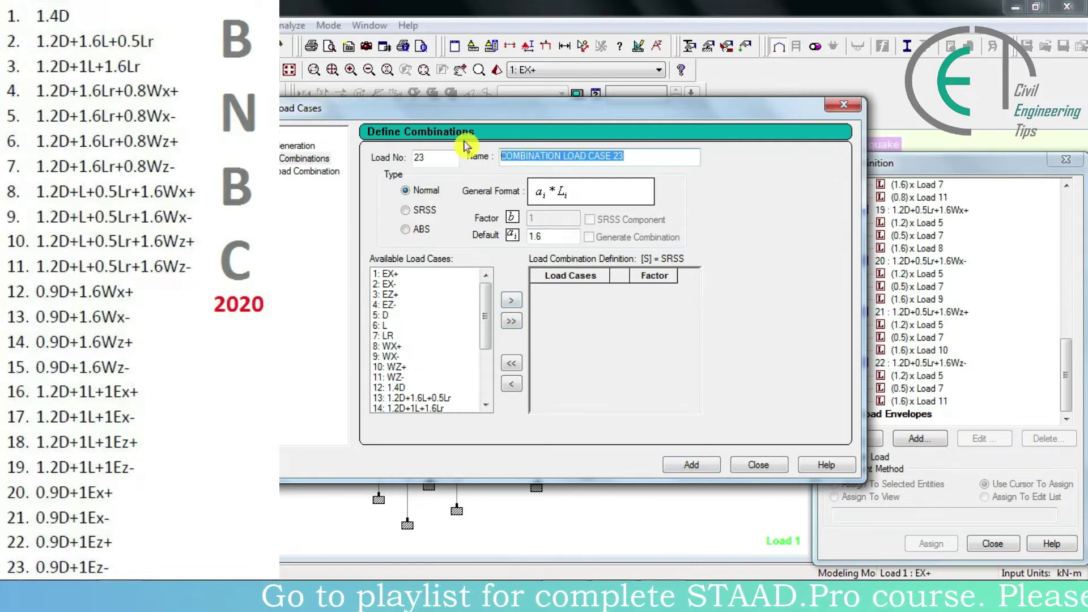
Step: Name combination 23 as 0.9D+1.6Wx+ and include load case D with a factor of 0.9
text(0.9S+)
key(BackSpace)
key(BackSpace)
text(D+1.6Wx+)
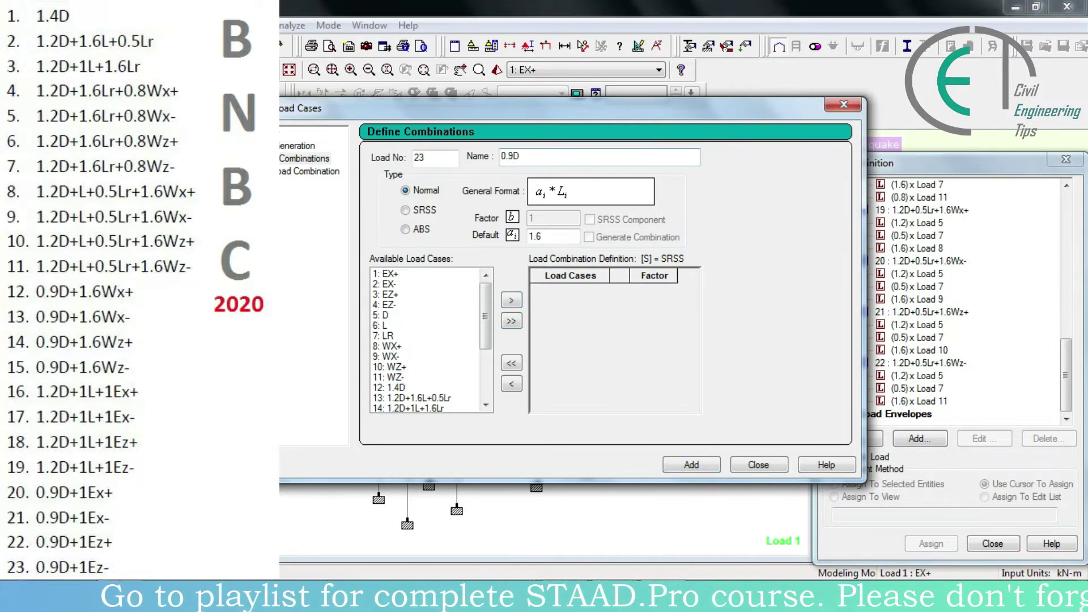
double_click(545, 235)
text(0.9)
click(400, 315)
click(511, 300)
Step: Include load case WX+ with a factor of 1.6 and add combination 23 to the model
text(1.6Wx+)
click(391, 336)
click(511, 300)
click(692, 464)
Step: Name combination 24 as 0.9D+1.6Wx- and include load case D with a factor of 0.9
text(0.9)
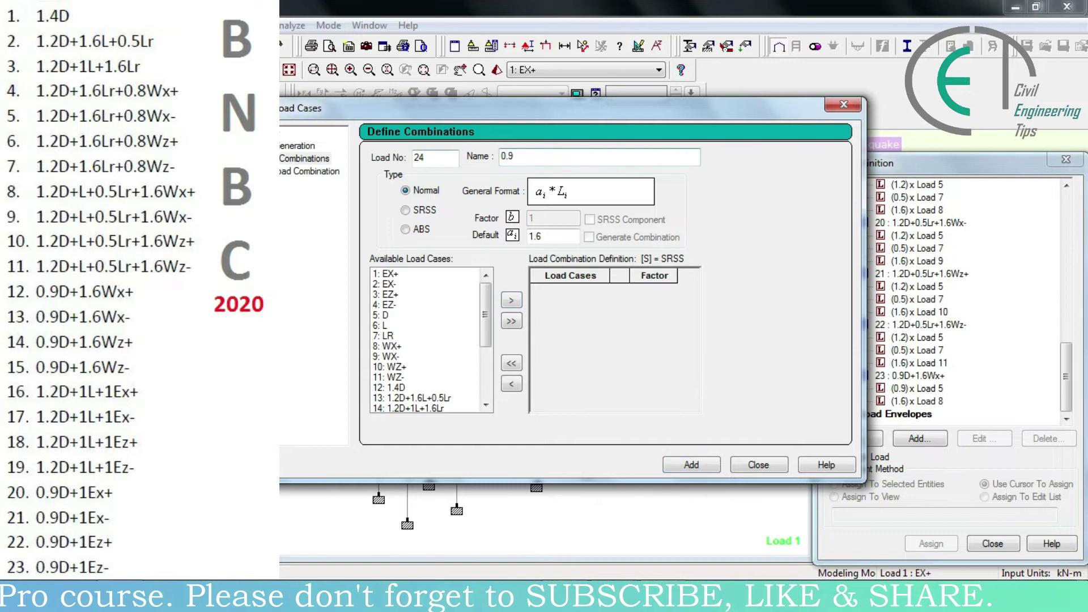
text(D+1.6Wx-)
double_click(546, 236)
text(0.9)
click(401, 315)
click(511, 299)
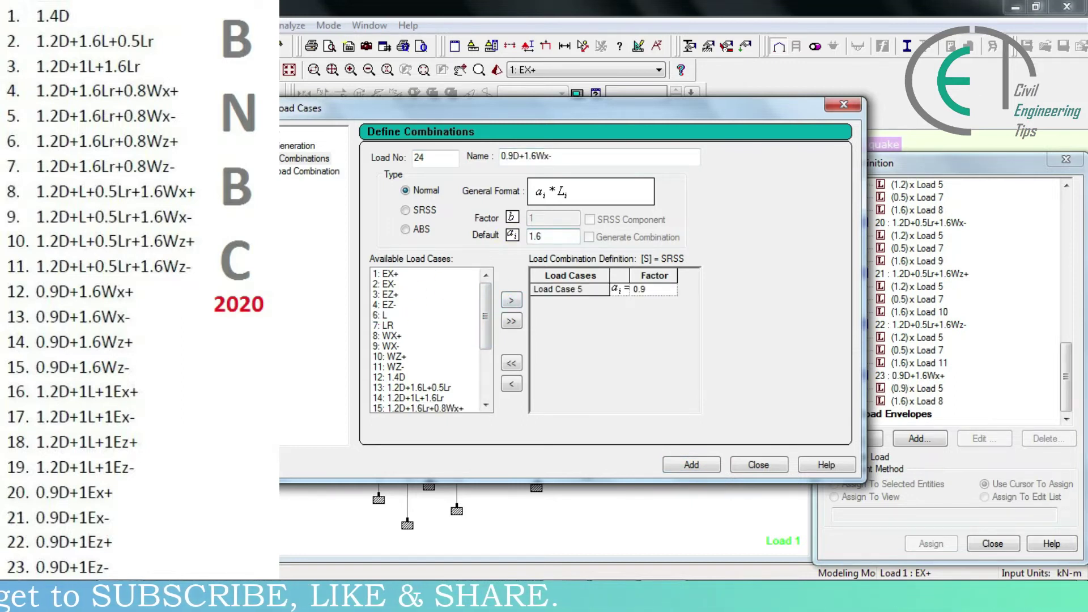
Step: Include load case WX- with a factor of 1.6 and add combination 24 to the model
click(511, 300)
click(539, 333)
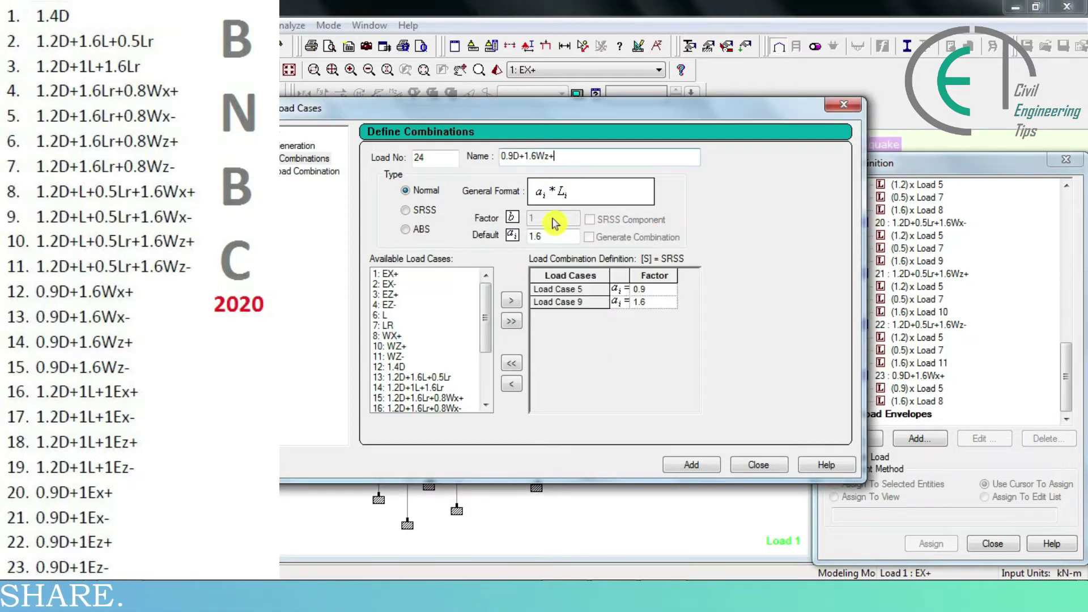
click(692, 465)
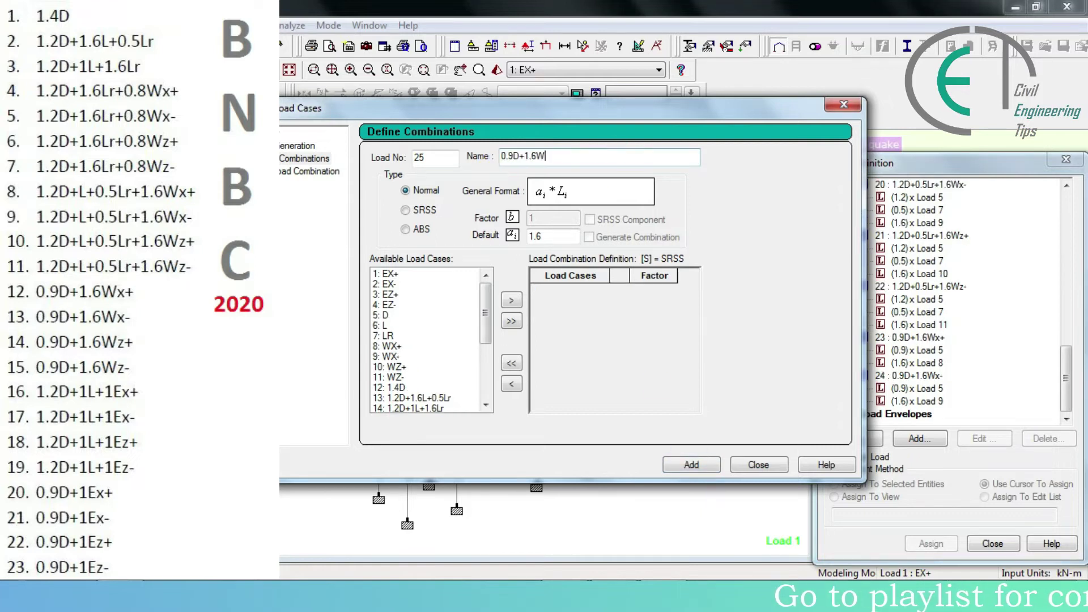
Step: Define combination 25 as 0.9D+1.6Wz+ with load cases D at 0.9 and WZ+ at 1.6, and add it to the model
click(387, 315)
click(511, 300)
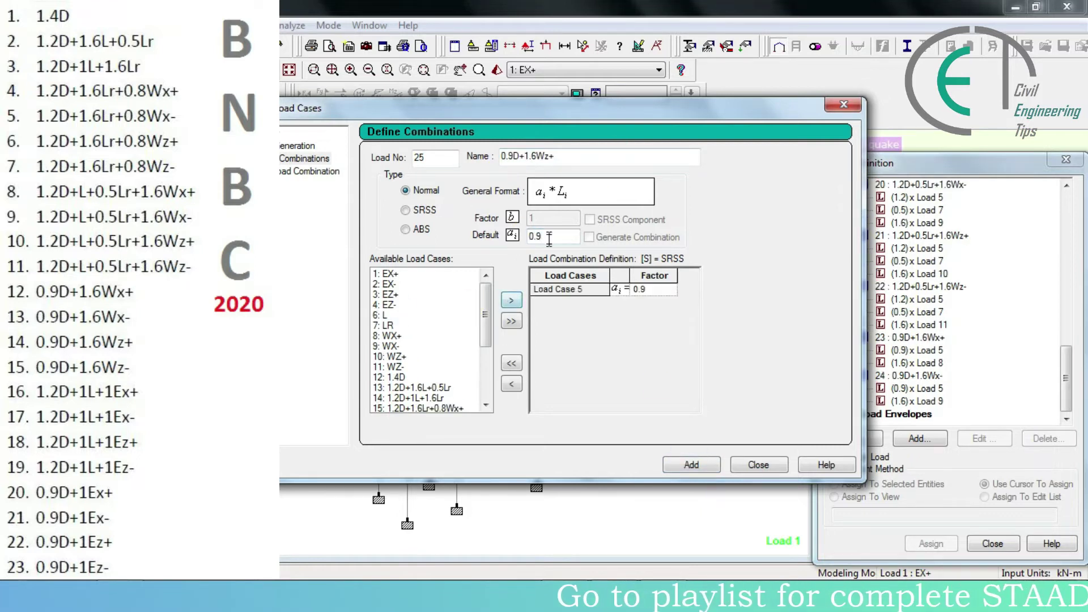
click(391, 356)
click(511, 300)
click(691, 465)
Step: Name combination 26 as 0.9D+1.6Wz- and include load case D with a factor of 0.9
text(0.9D+1.6Wz-)
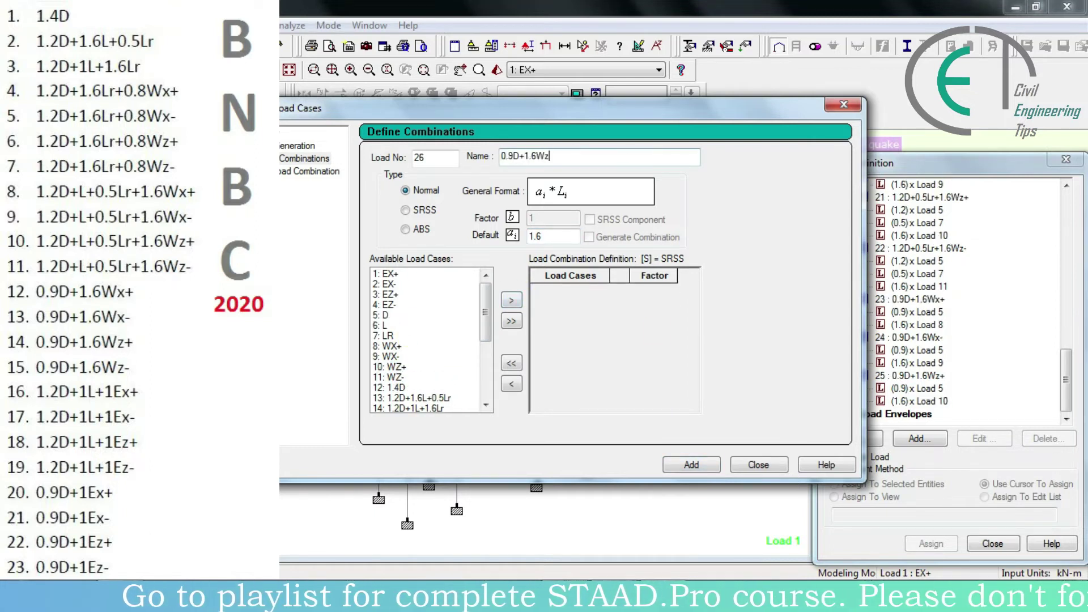
double_click(535, 236)
text(0.9)
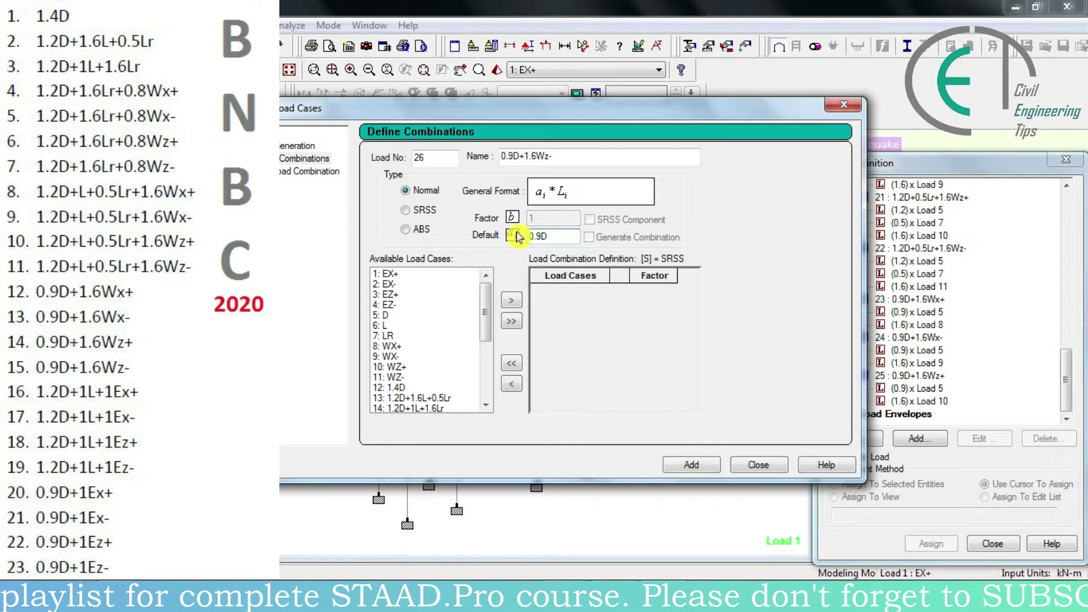
click(391, 315)
click(511, 300)
Step: Include load case WZ- with a factor of 1.6 and add combination 26 to the model
double_click(536, 236)
text(1.6)
click(391, 367)
click(511, 300)
click(692, 465)
Step: Enter 1.2D+1L+1E as the name of combination 27 and include load case D with a factor of 1.2
triple_click(566, 156)
text(1.2D+1L+1E)
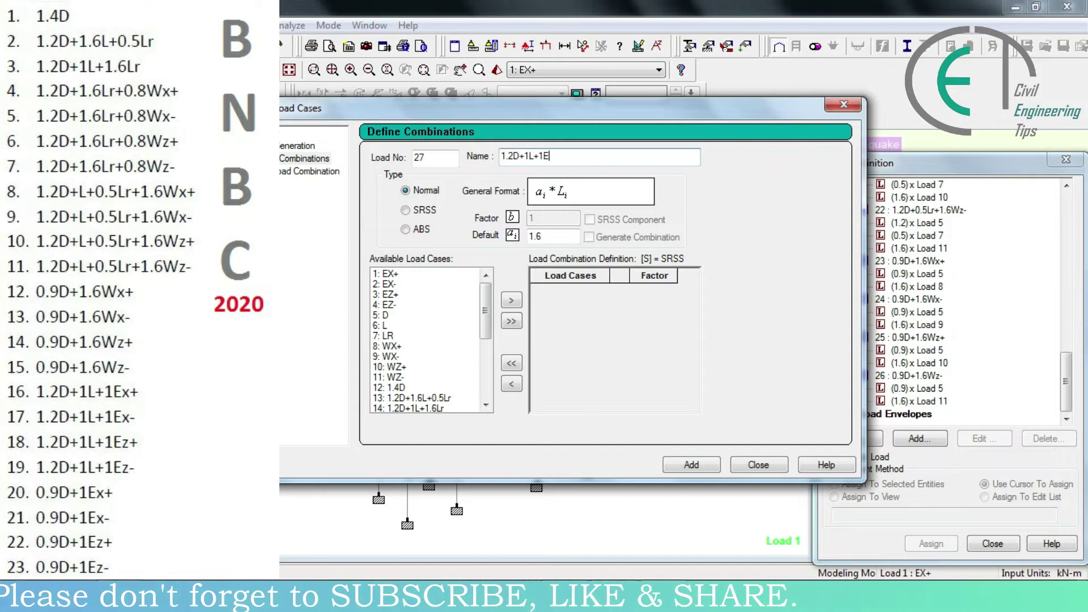
click(389, 320)
click(511, 300)
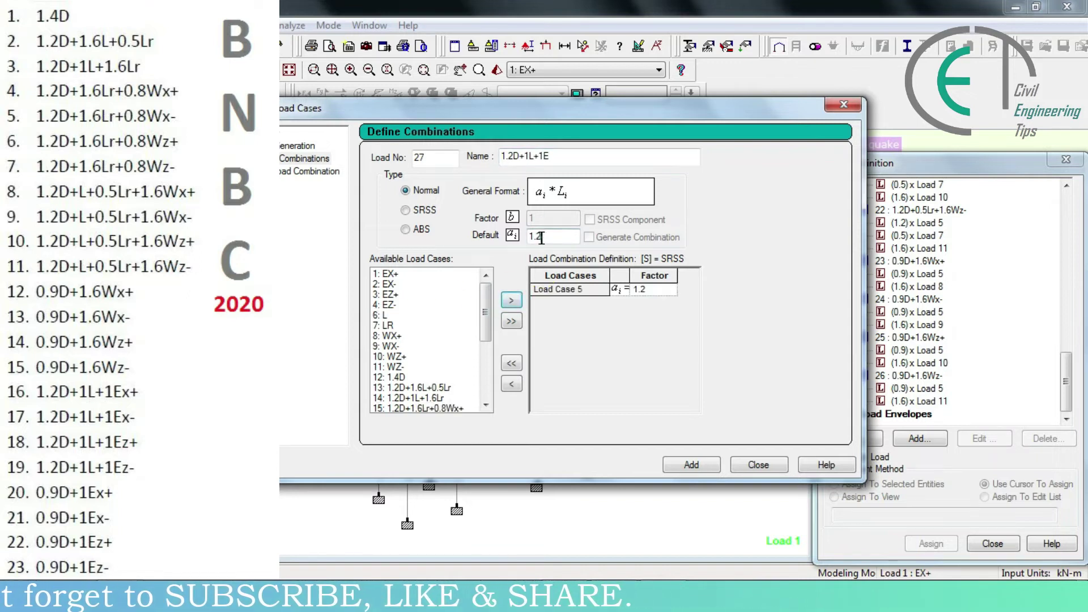
Step: Include load cases L and EX+ with a factor of 1, complete the name as 1.2D+1L+1Ex+, and add combination 27
click(385, 315)
click(512, 299)
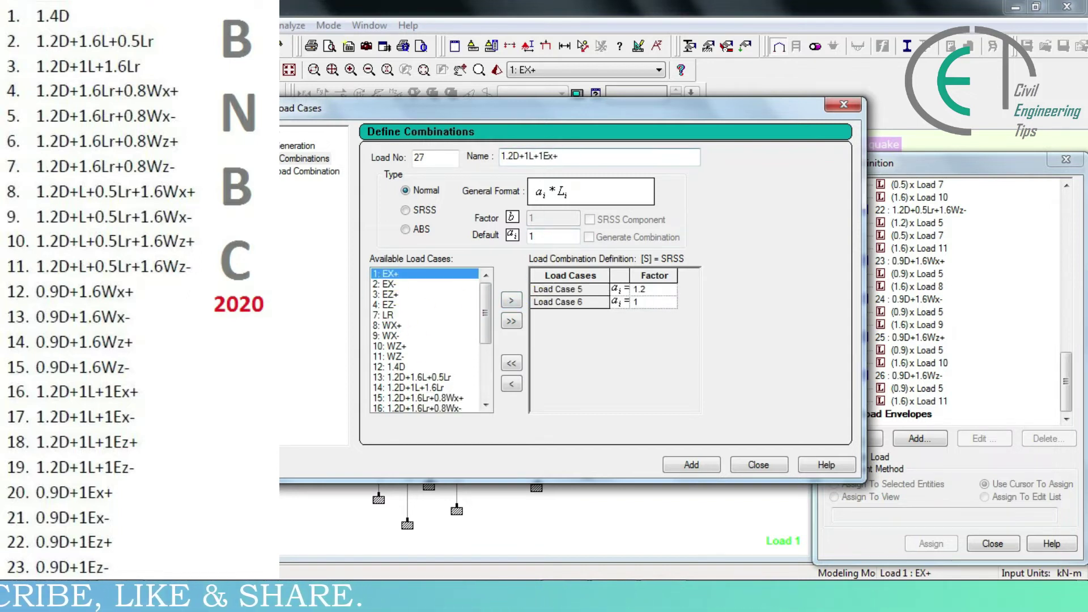
click(511, 300)
click(692, 465)
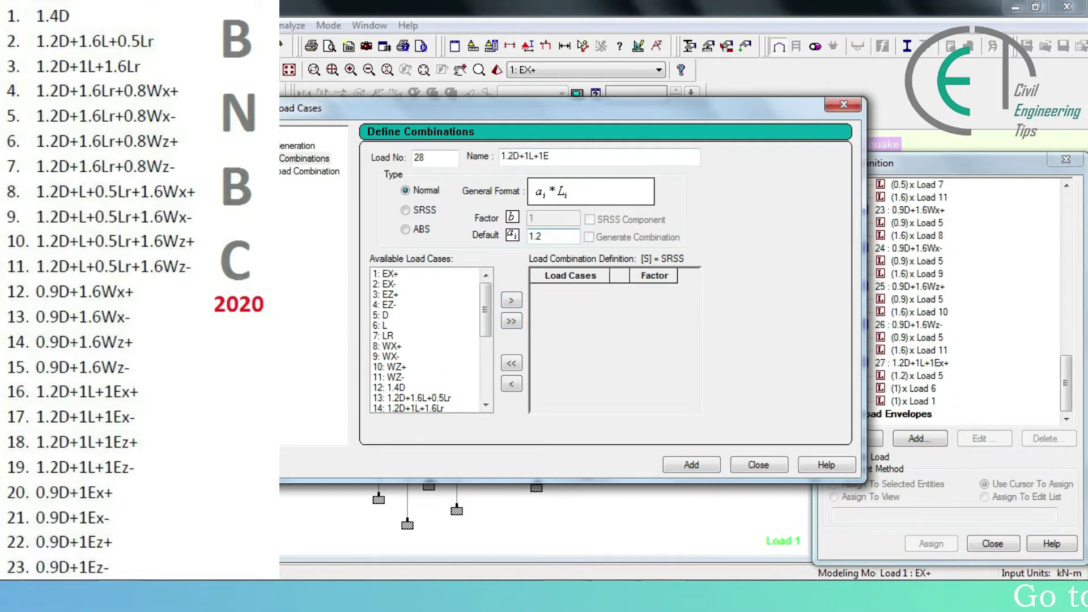
Step: Define combination 28 as 1.2D+1L+1Ex- with load cases D at 1.2, L at 1 and EX- at 1, and add it
click(386, 315)
click(512, 300)
click(505, 303)
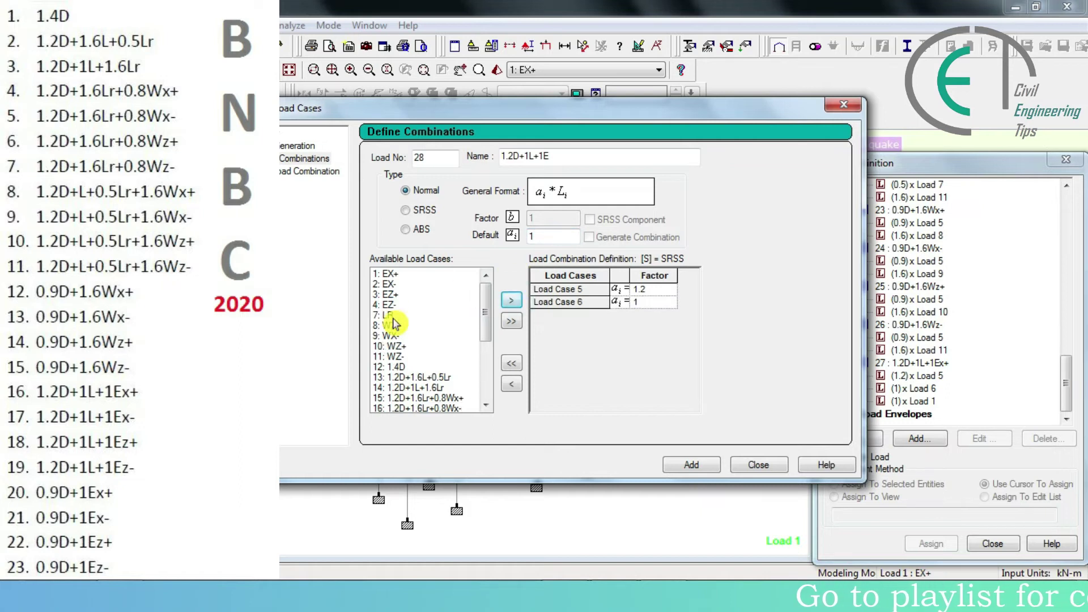
click(389, 284)
click(511, 300)
click(692, 465)
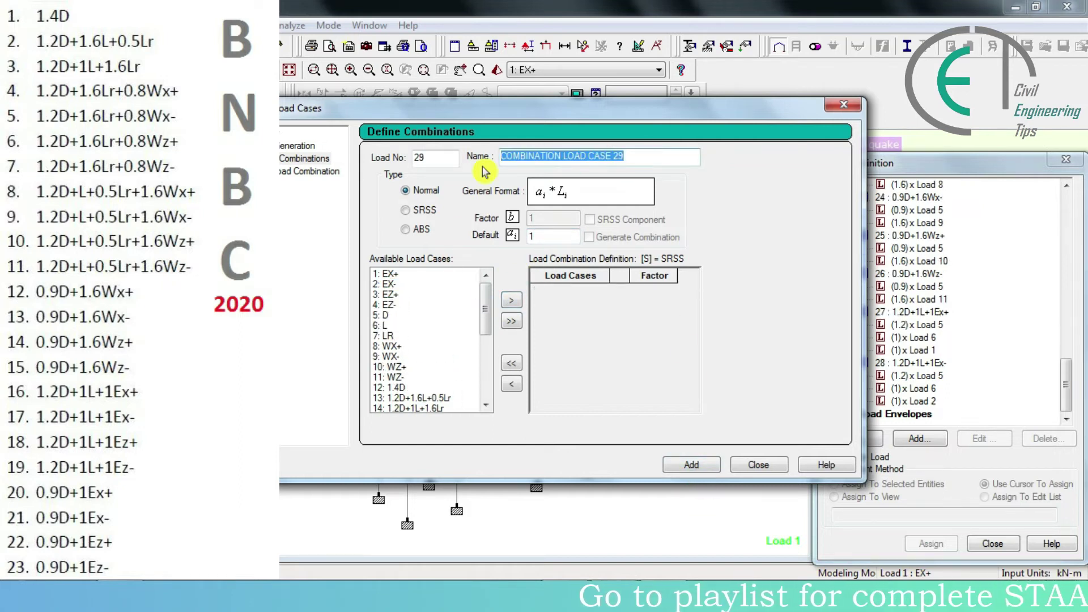
Step: Name combination 29 as 1.2D+1L+1Ez+ and include load case D with a factor of 1.2
text(1.2D+1L+1Ez+)
click(386, 315)
click(511, 300)
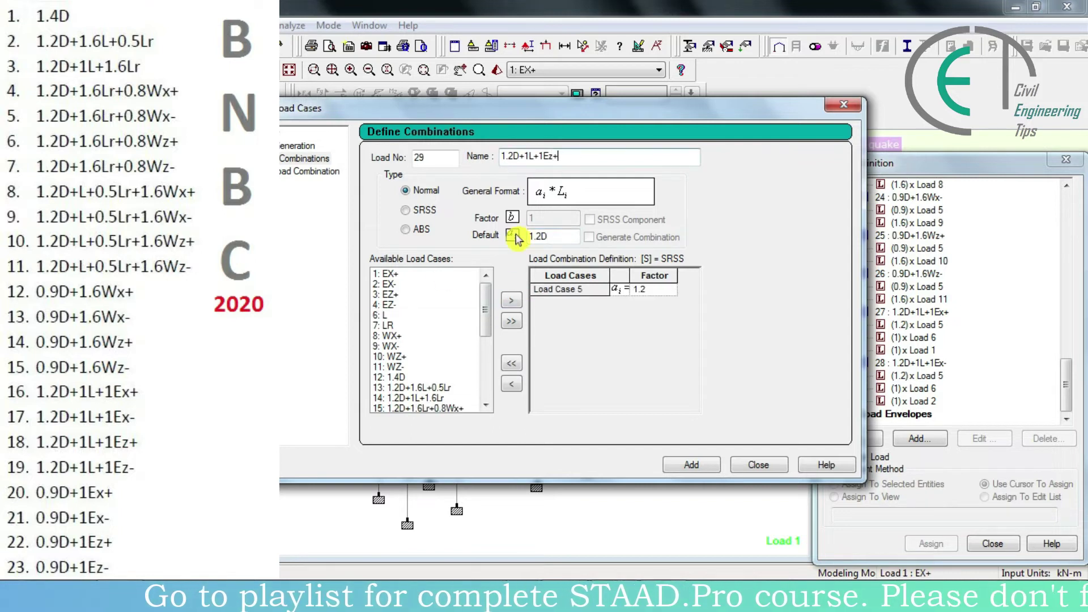
Step: Include load cases L and EZ- with a factor of 1 and add combination 29 to the model
double_click(544, 235)
text(1)
click(385, 315)
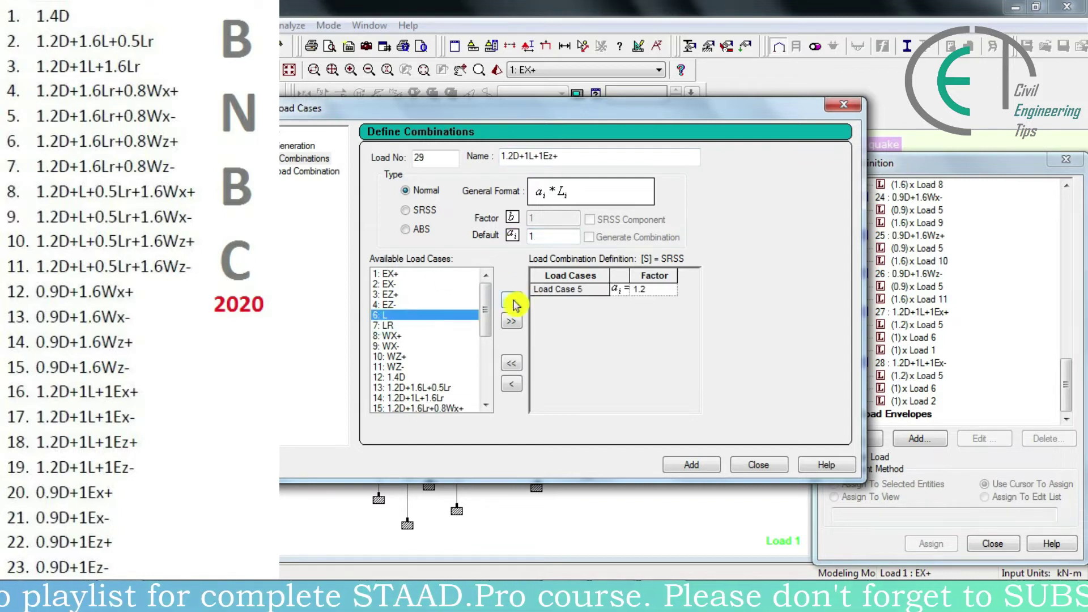
click(513, 301)
double_click(388, 304)
click(692, 464)
Step: Define combination 30 as 1.2D+1L+1Ez- with load cases D at 1.2, L at 1 and EZ- at 1, and add it
text(1.2D+1L+1E)
double_click(381, 316)
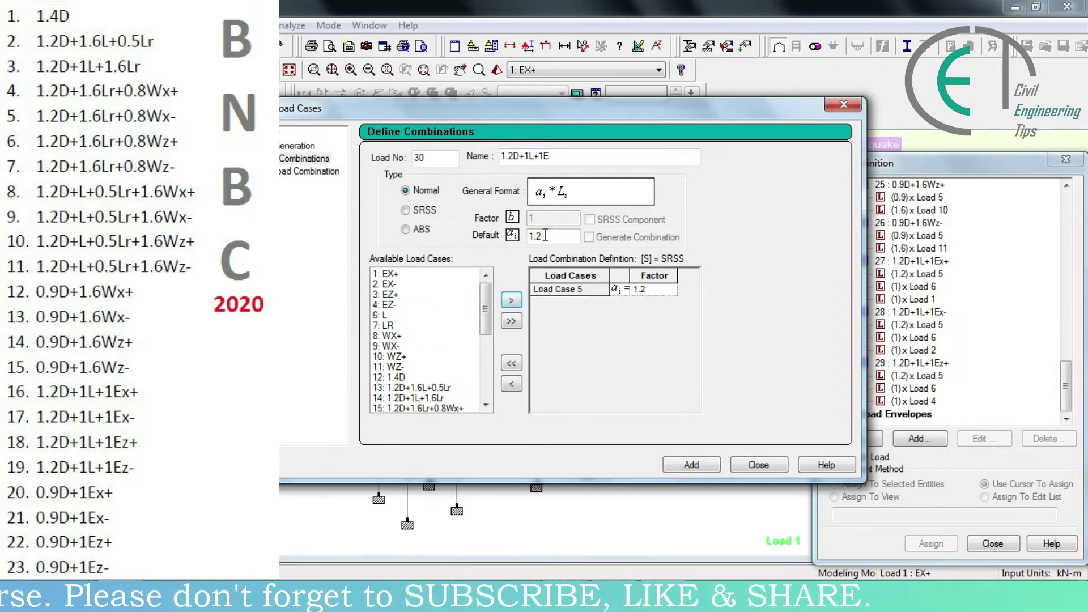
double_click(389, 316)
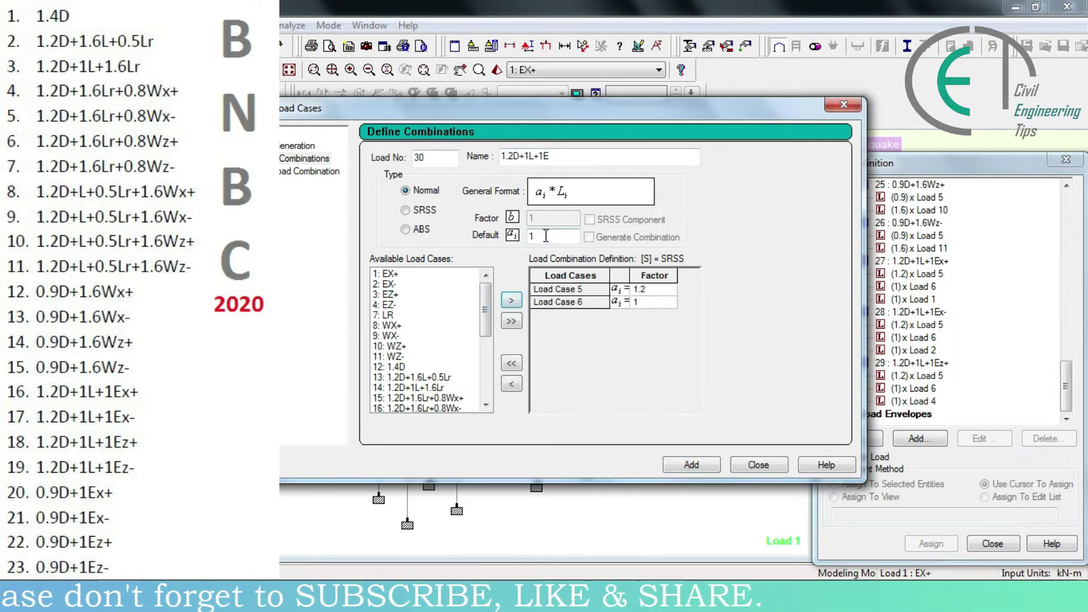
click(692, 464)
click(538, 333)
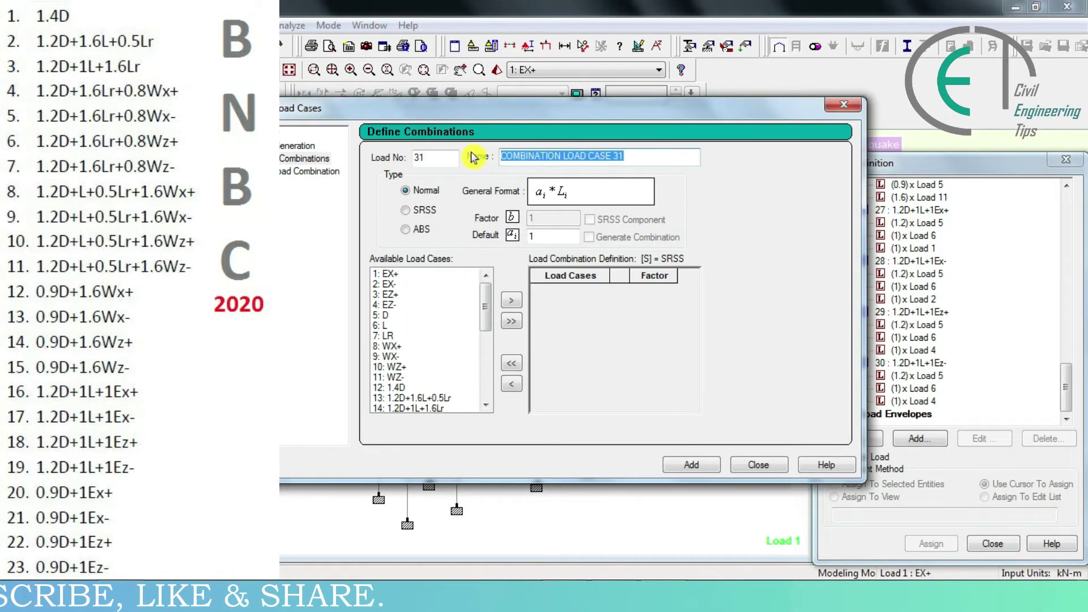
Step: Define combination 31 as 0.9D+1Ex+ with load cases D at 0.9 and EX+ at 1, and add it to the model
text(0.9D+1Ex+)
click(385, 315)
click(511, 300)
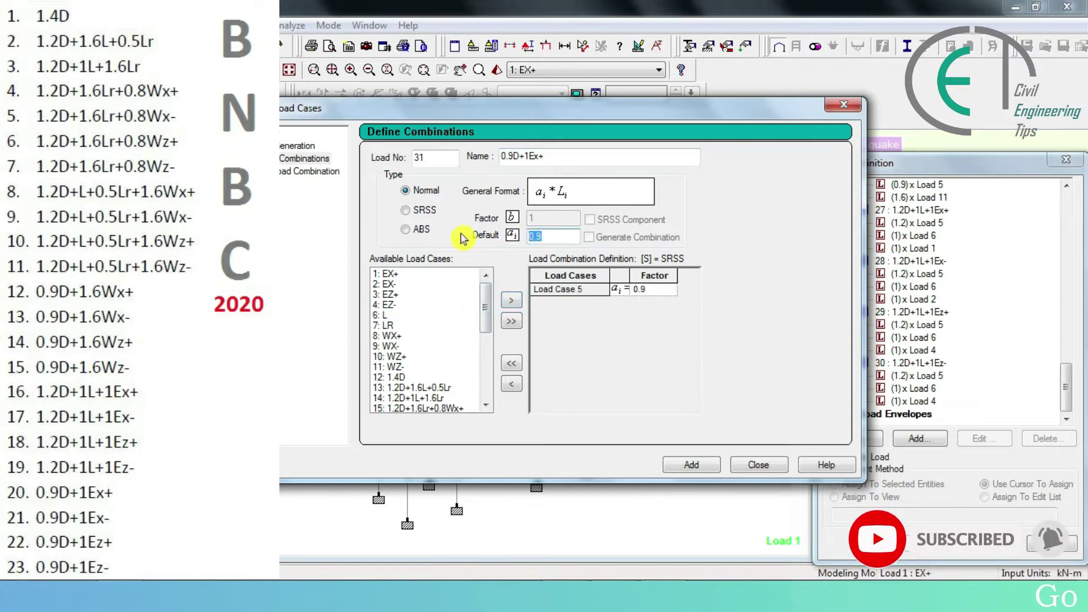
click(512, 300)
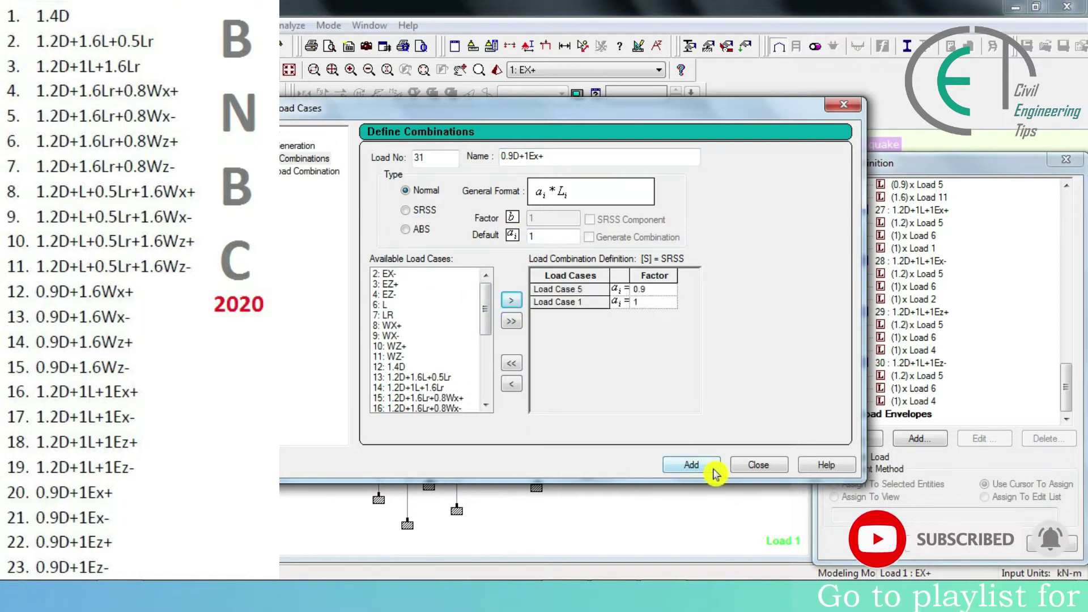
click(713, 468)
Step: Name combination 32 as 0.9D+1Ex- and include load case D with a factor of 0.9
text(0.9)
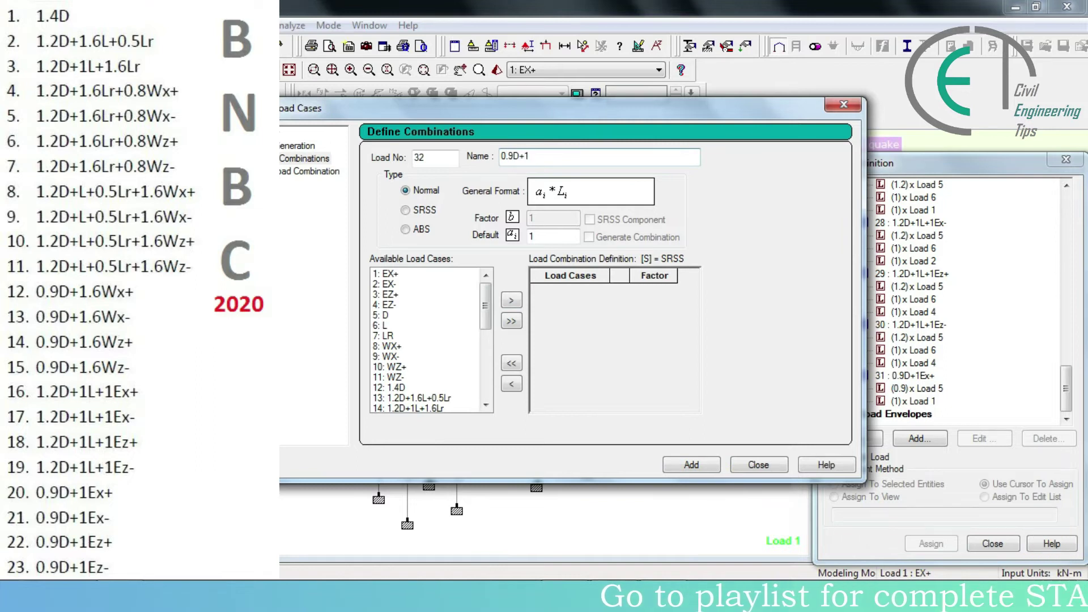
click(386, 315)
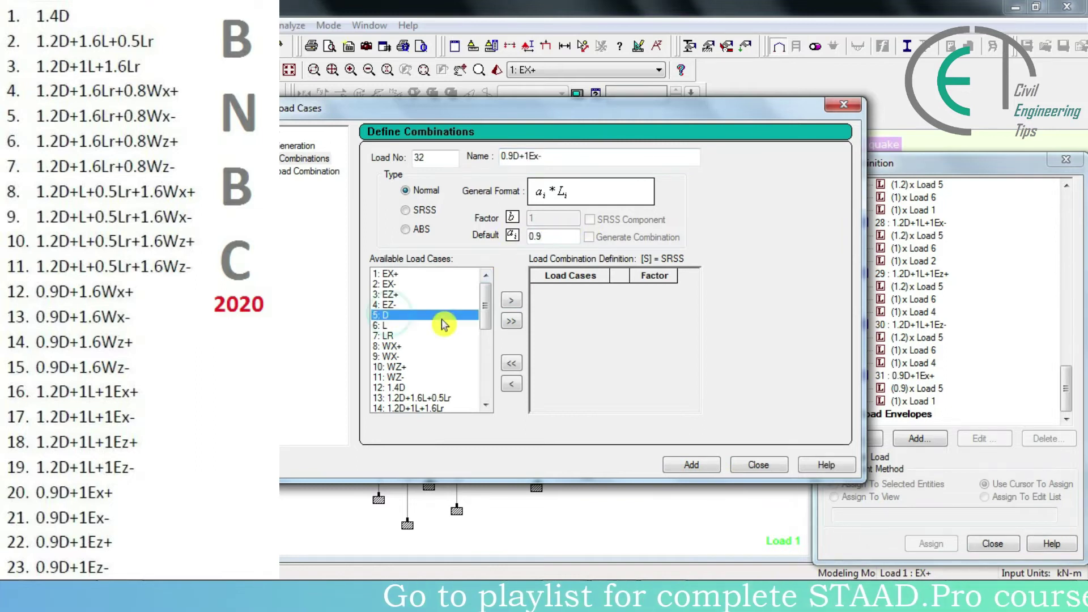
click(511, 300)
Step: Include load case EX- with a factor of 1 and add combination 32 to the model
triple_click(541, 235)
text(1)
click(384, 284)
click(511, 300)
click(692, 465)
Step: Name combination 33 as 0.9D+1Ez+ and include load case D with a factor of 0.9
triple_click(637, 158)
text(0.9D+1Ez+)
triple_click(541, 236)
text(0.9)
click(385, 315)
click(512, 300)
Step: Include load case EZ- with a factor of 1 and add combination 33 to the model
triple_click(545, 237)
text(1)
click(385, 304)
click(511, 300)
click(691, 465)
Step: Name combination 34 as 0.9D+1Ez- and include load case D with a factor of 0.9
triple_click(555, 156)
text(0.9)
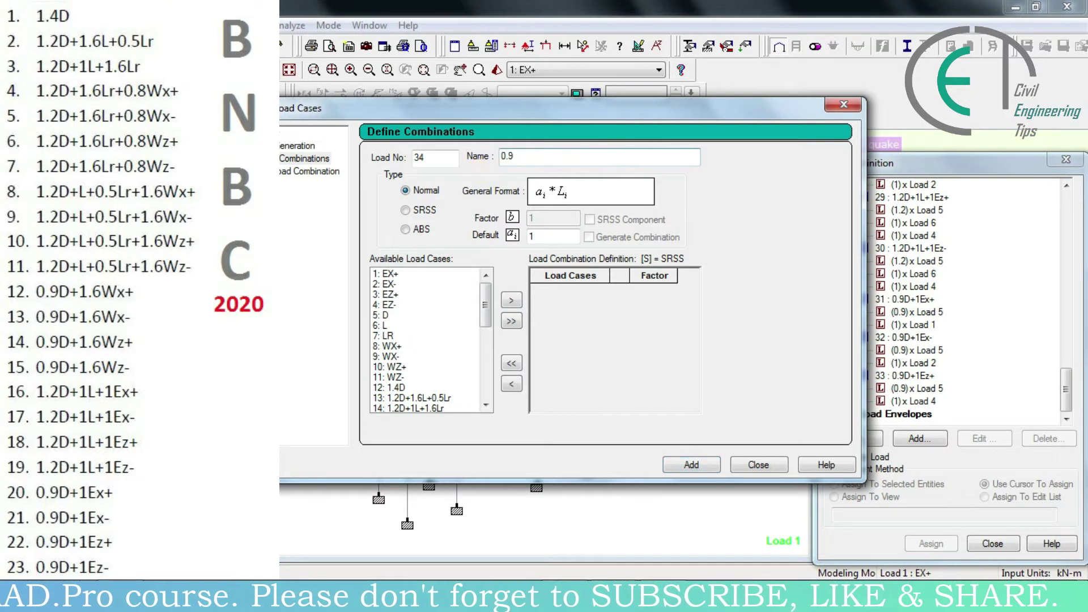
text(D+1Ez-)
triple_click(545, 236)
text(0.9)
click(385, 315)
click(511, 300)
Step: Add combination 34 with load case L included at a factor of 1, and close the load case dialog
click(385, 315)
click(511, 299)
click(713, 466)
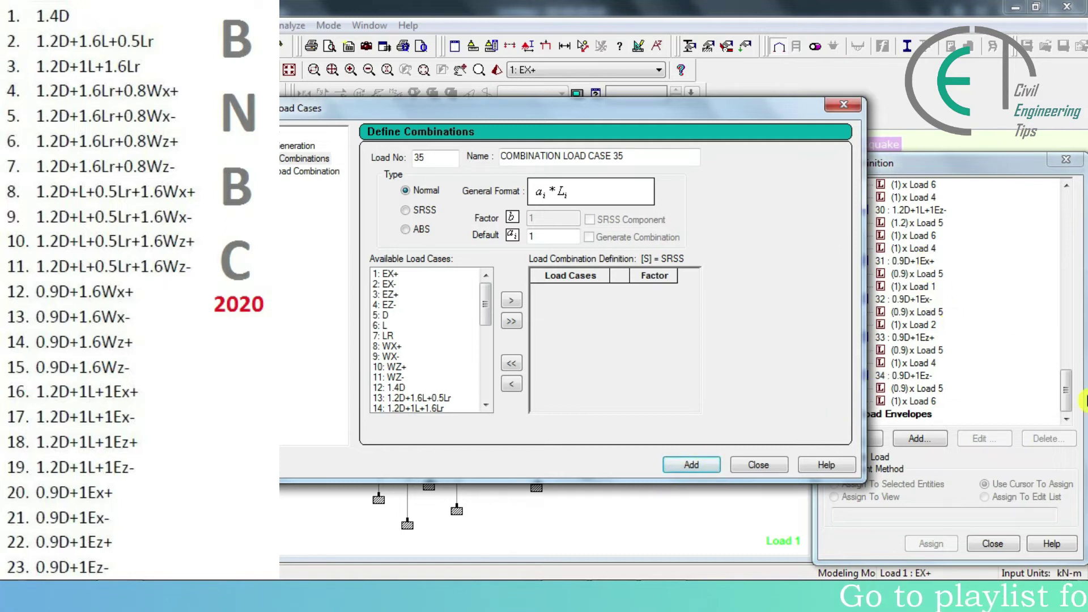
mouse_move(1071, 397)
mouse_down()
mouse_move(1068, 244)
mouse_move(1064, 390)
mouse_up()
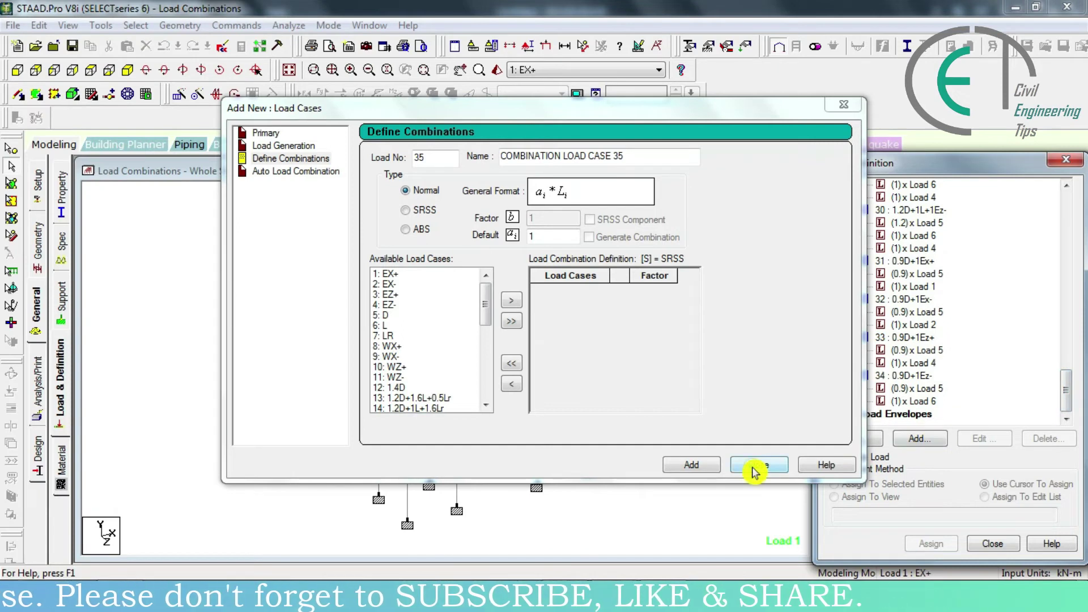
click(758, 466)
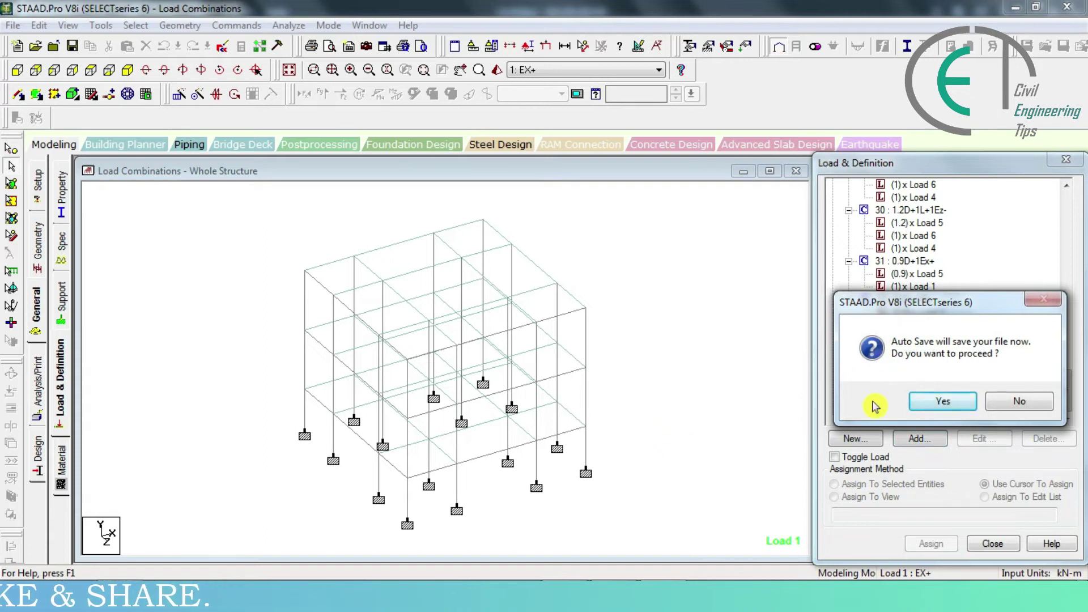
Step: Let auto save store the model file
click(922, 404)
click(443, 318)
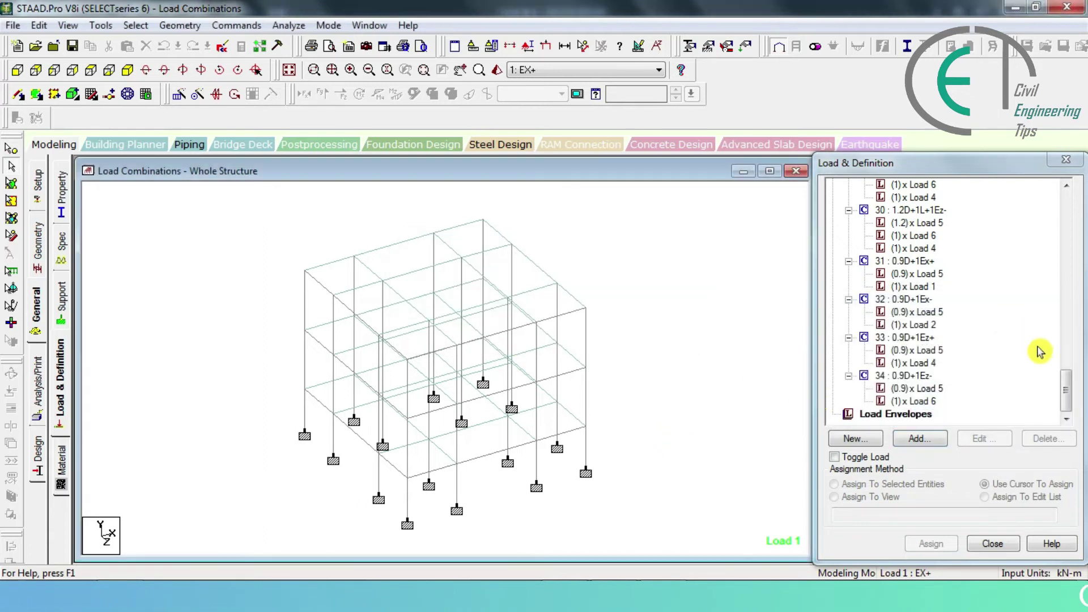
Step: Delete the manually defined load combinations 12 (1.4D) through 16 (1.2D+1.6Lr+0.8Wx-)
drag(1064, 386, 1057, 229)
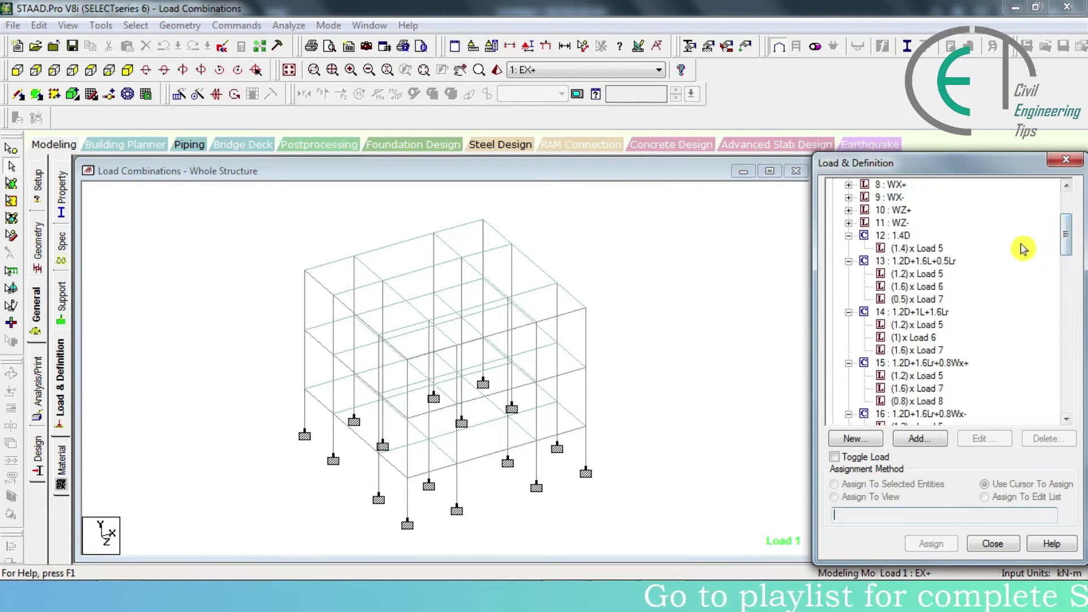
click(892, 235)
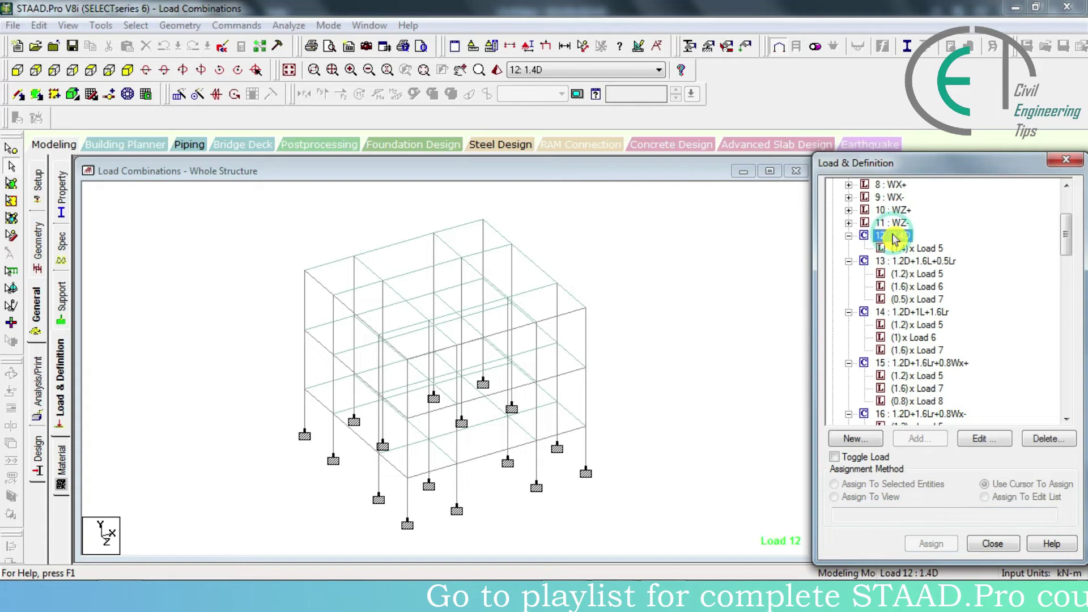
click(1049, 439)
click(968, 398)
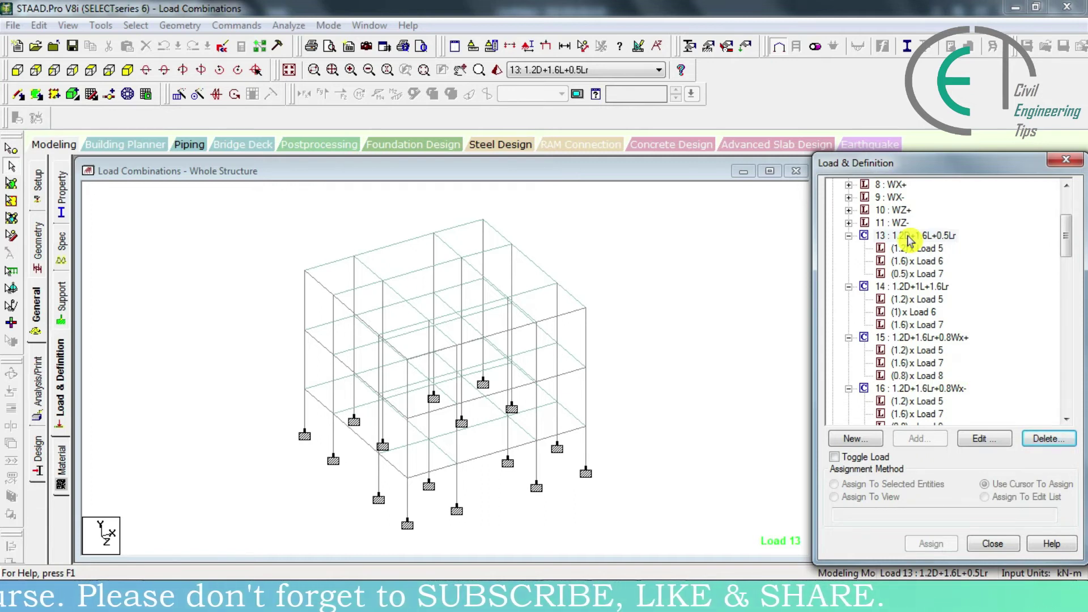
click(1049, 439)
click(967, 401)
click(1050, 439)
click(971, 398)
click(1049, 439)
click(967, 400)
click(1049, 439)
click(966, 396)
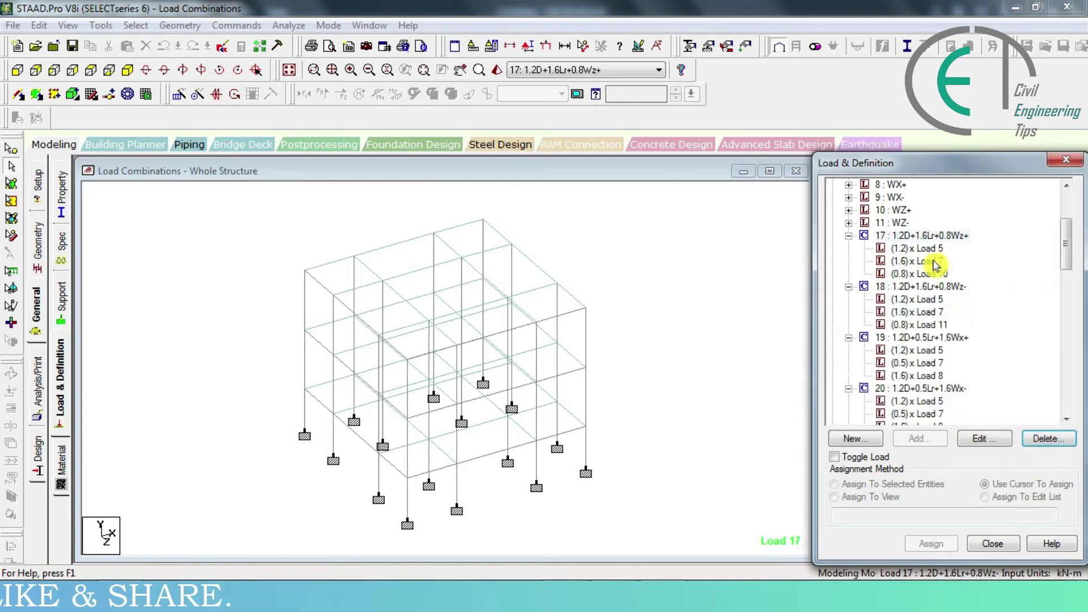
Step: Delete load combinations 17 (1.2D+1.6Lr+0.8Wz+) through 28 one after another
click(1042, 439)
click(977, 335)
click(1046, 438)
click(970, 400)
click(1049, 439)
click(970, 400)
click(1047, 439)
click(968, 401)
click(1046, 438)
click(968, 401)
click(1046, 439)
click(968, 400)
click(1046, 439)
click(968, 401)
click(1046, 439)
click(968, 401)
click(1046, 439)
click(968, 401)
click(1046, 438)
click(968, 401)
click(1046, 439)
click(968, 401)
click(1046, 439)
click(968, 401)
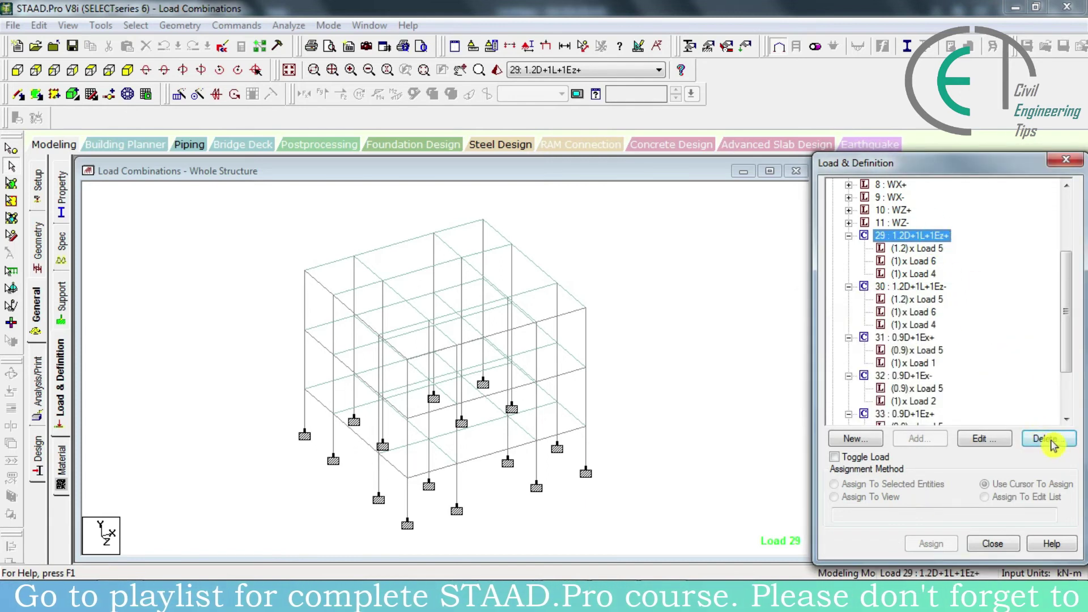
Step: Delete the remaining load combinations 29 (1.2D+1L+1Ez+) through 34 (0.9D+1Ez-), keeping only the primary load cases
click(1046, 439)
click(968, 401)
click(1047, 438)
click(969, 401)
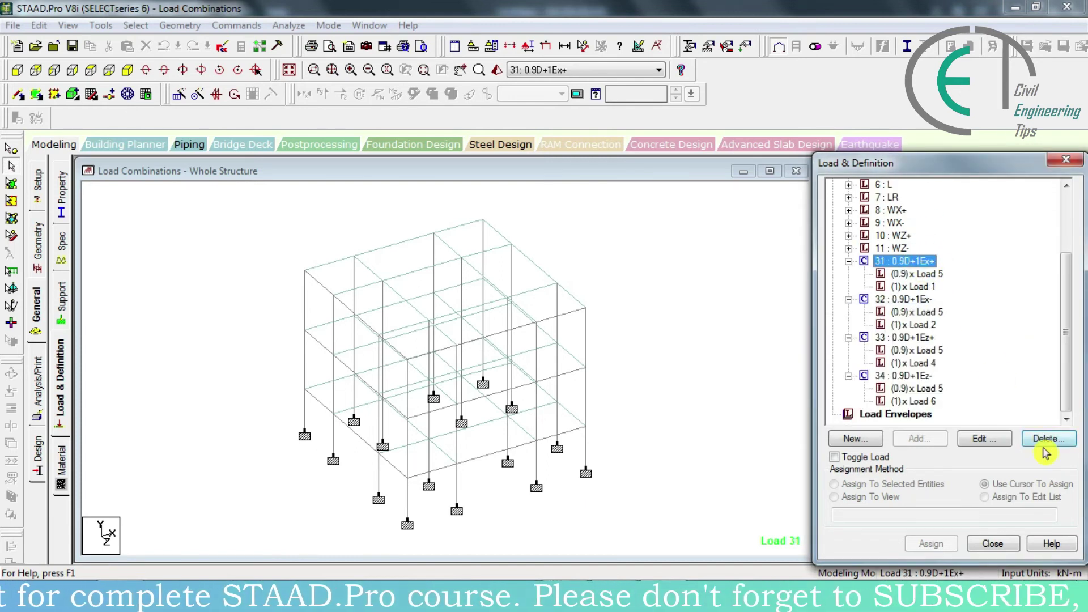
click(1046, 439)
click(968, 401)
click(1046, 439)
click(968, 401)
click(1046, 438)
click(968, 401)
click(1046, 439)
click(902, 470)
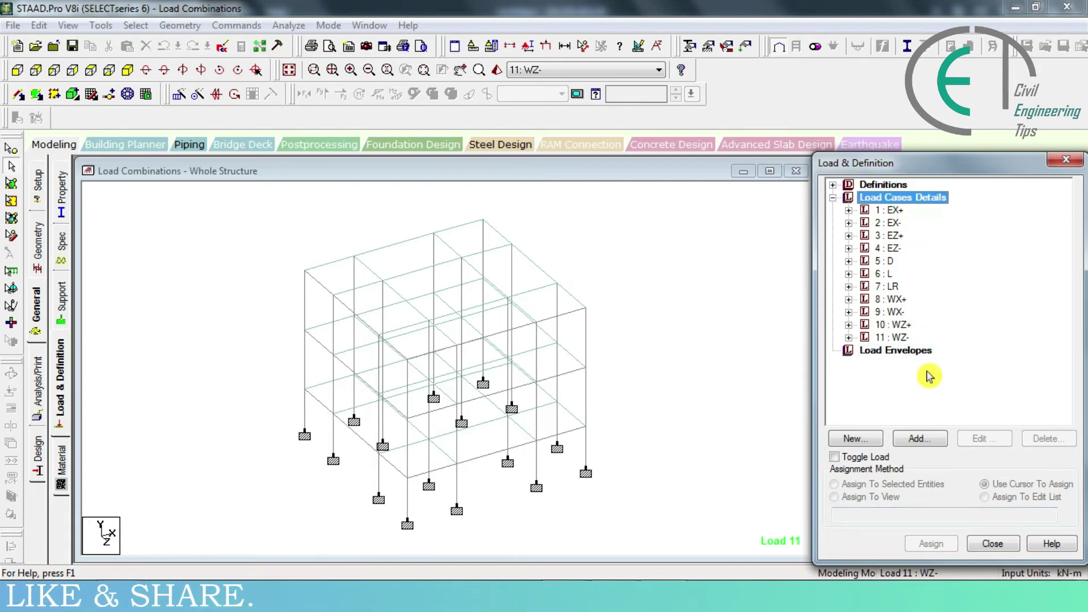
Step: Set up an auto load combination under the load cases with the Indian Code and the Genral_Structures category
click(921, 437)
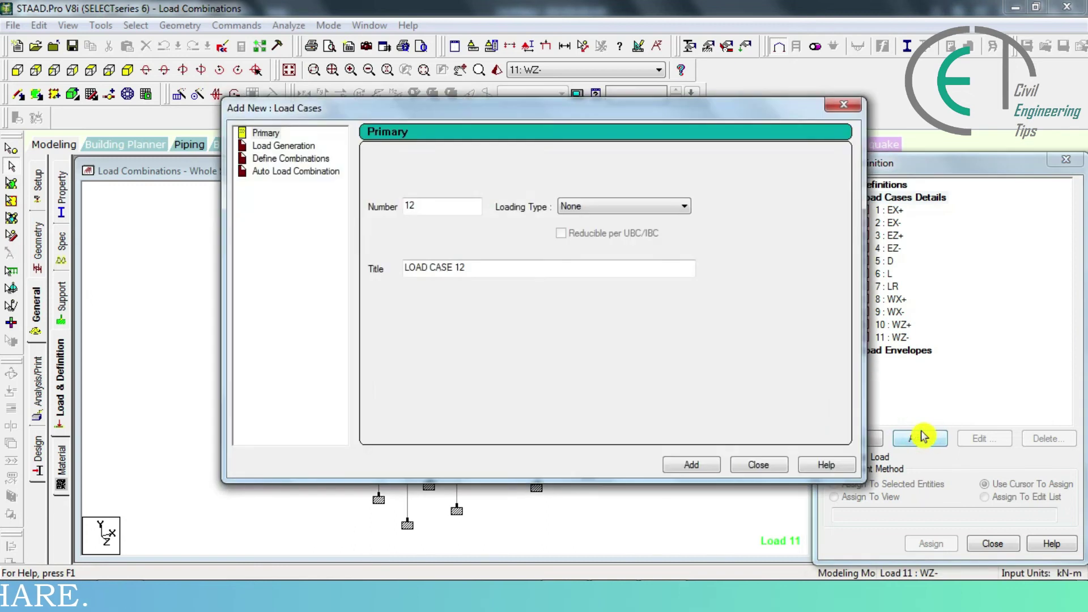
click(291, 171)
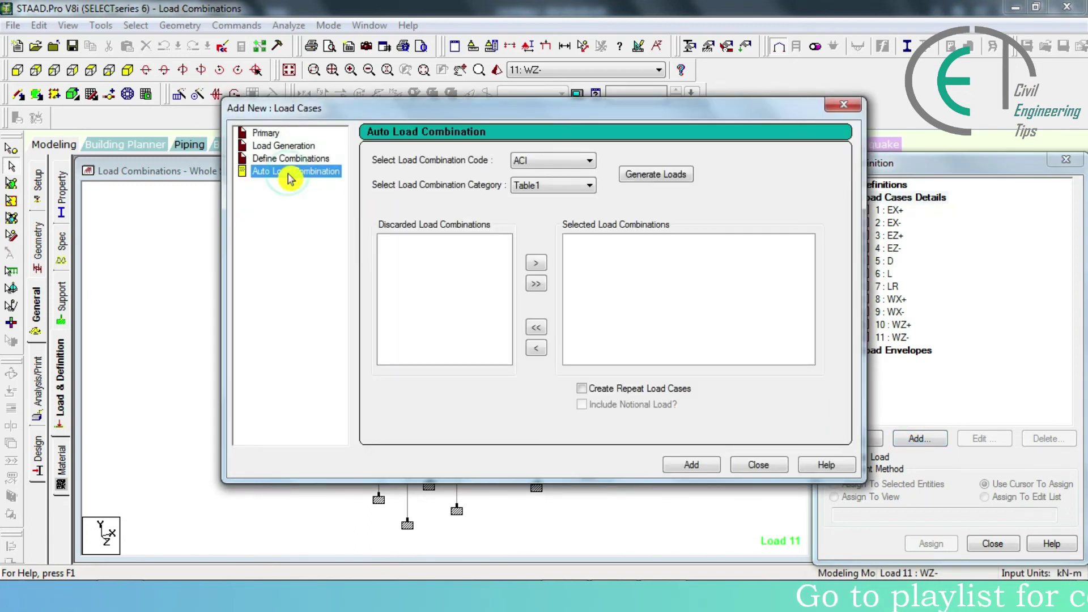
click(565, 164)
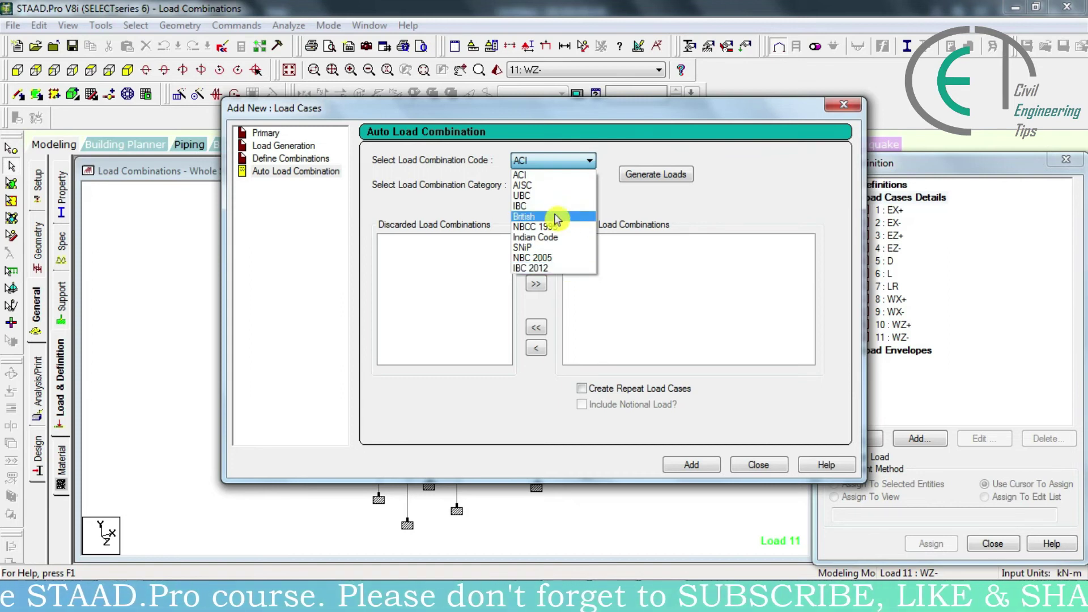
click(555, 237)
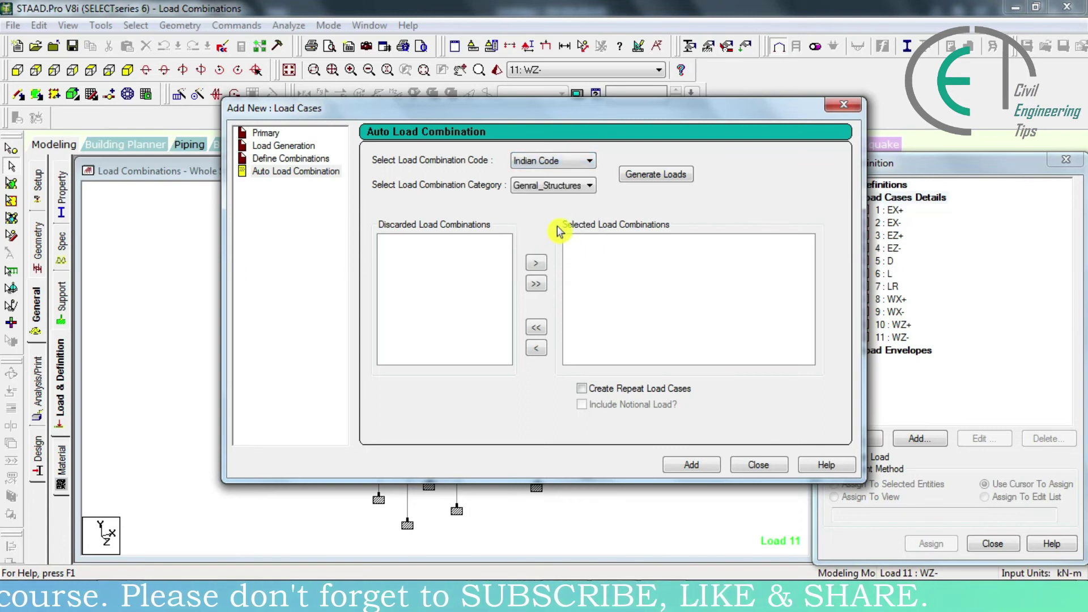
click(562, 187)
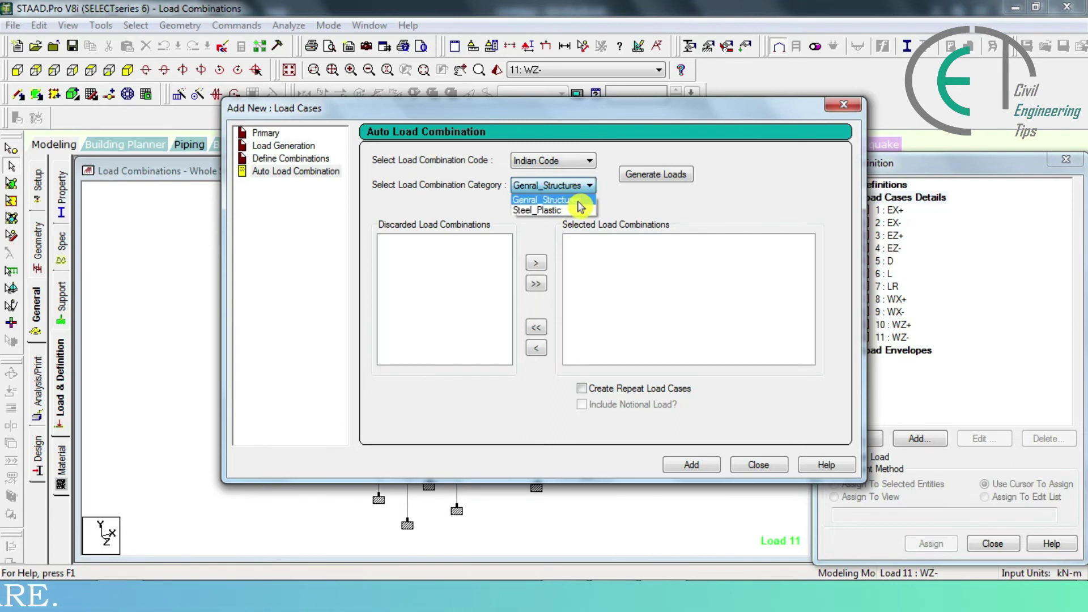
click(577, 201)
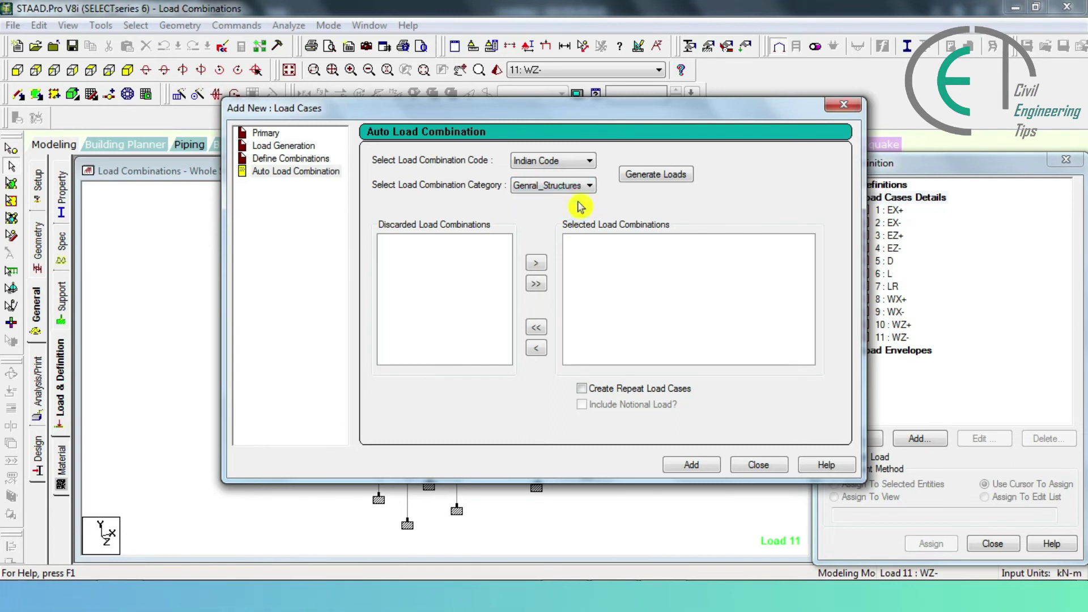
Step: Generate the Indian Code load combinations, add all of them to the model and close the load case dialog
click(662, 179)
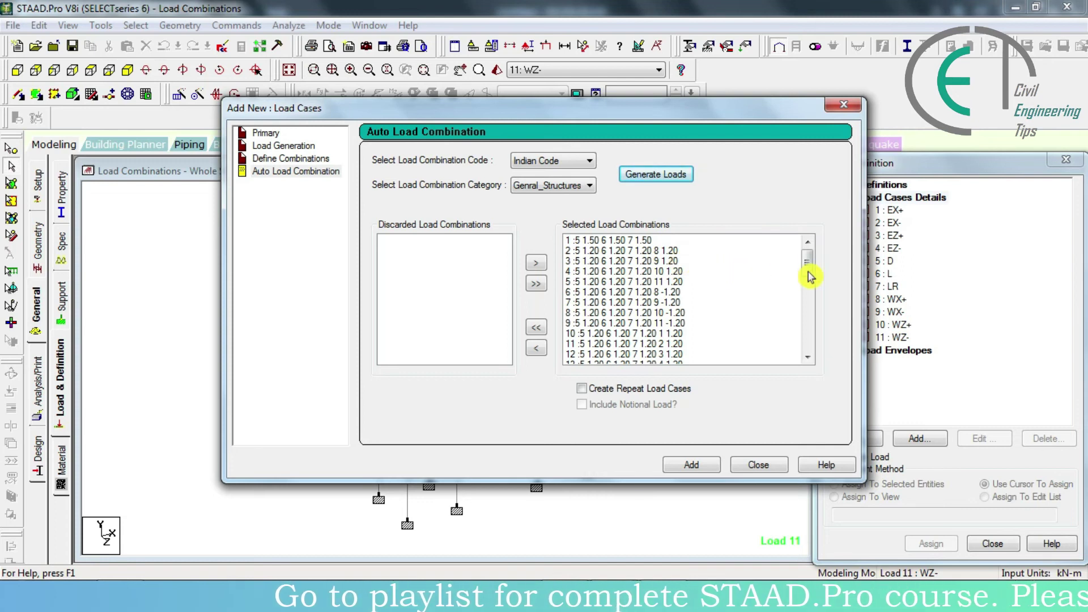
drag(808, 266, 808, 338)
click(691, 465)
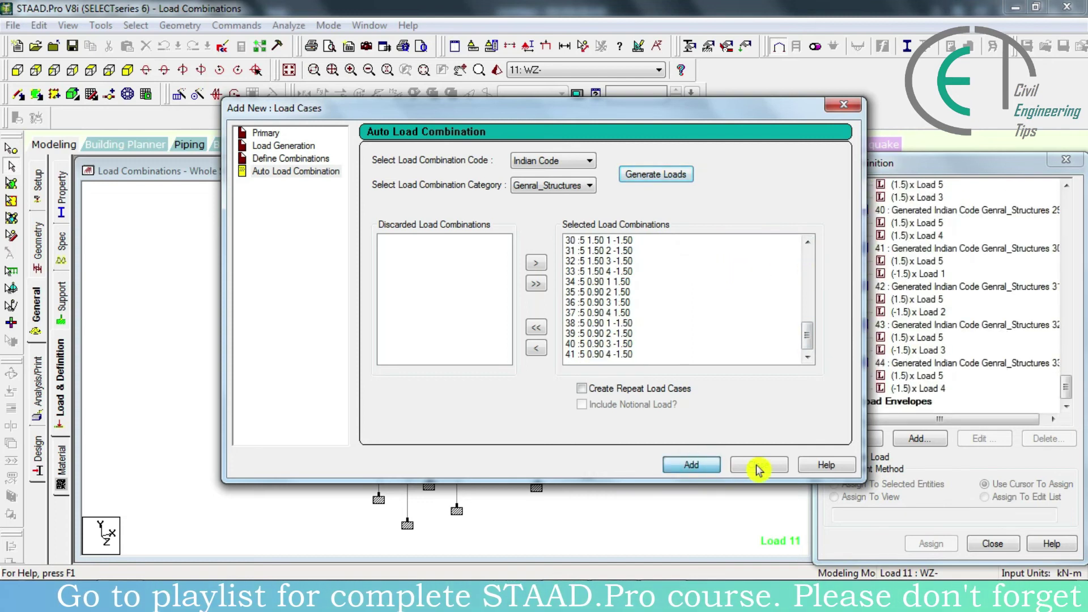
click(758, 466)
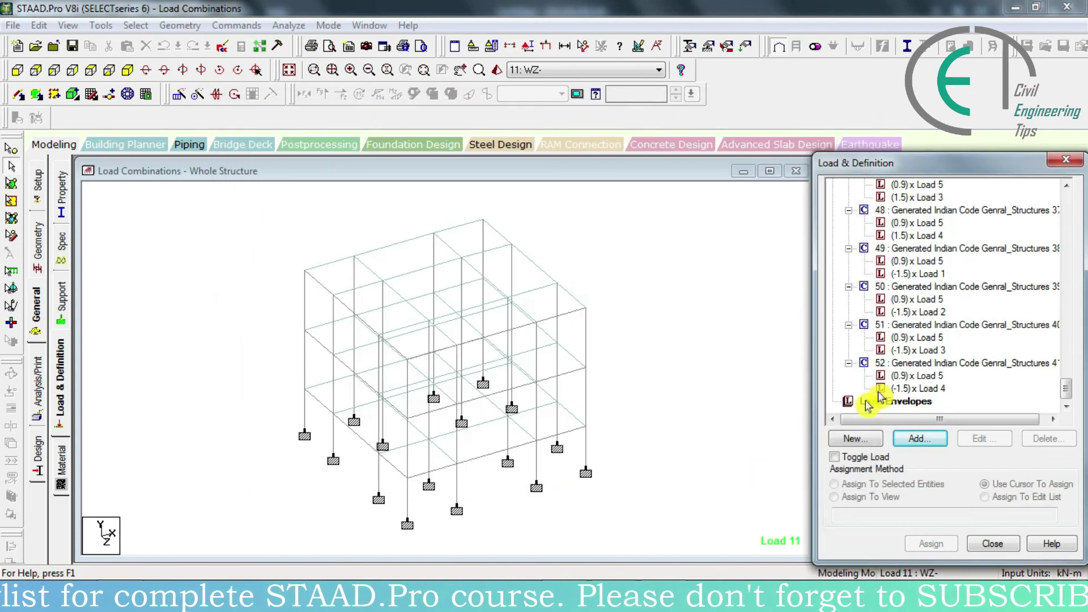